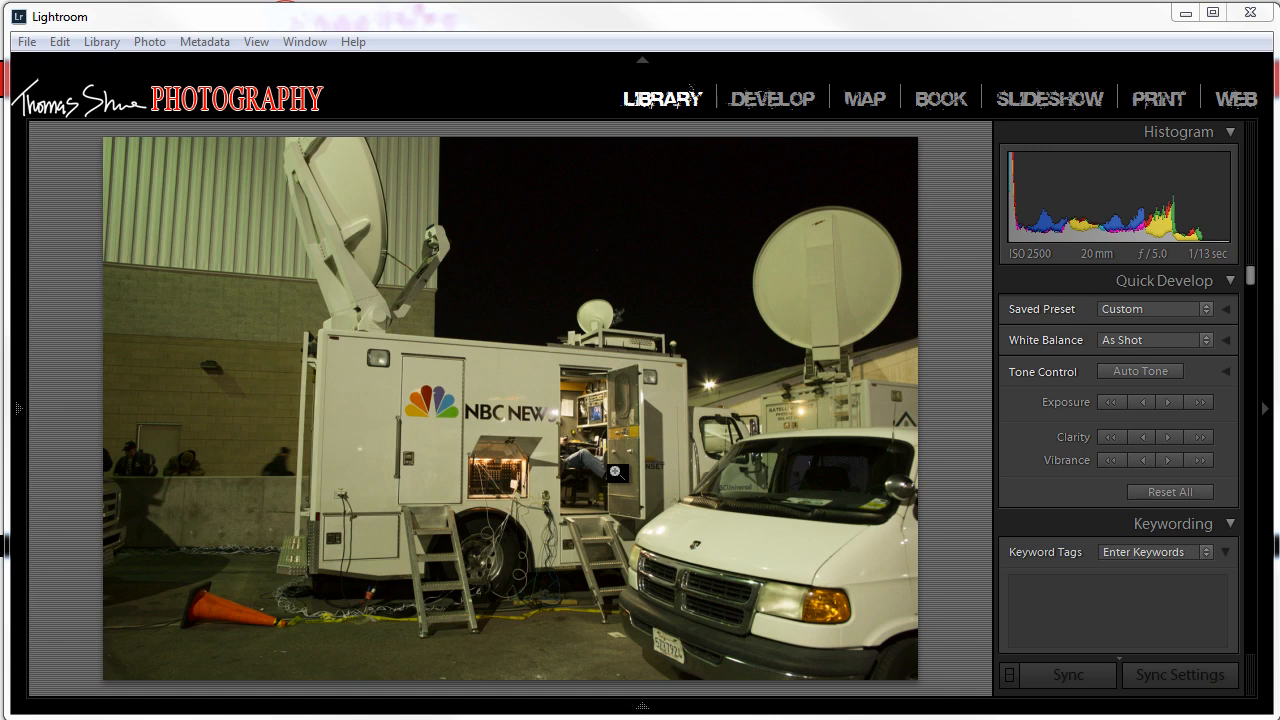
Step: Move on to the photo inside the broadcast van and open it for developing
click(537, 80)
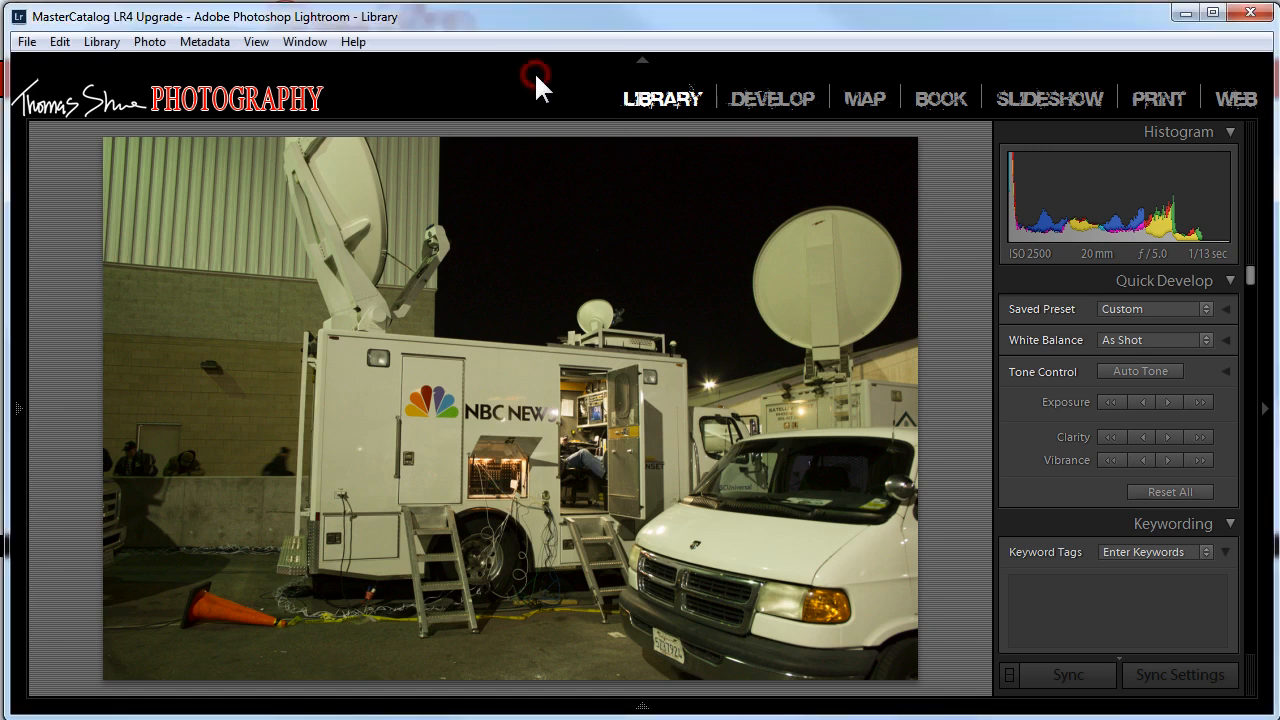
key(Right)
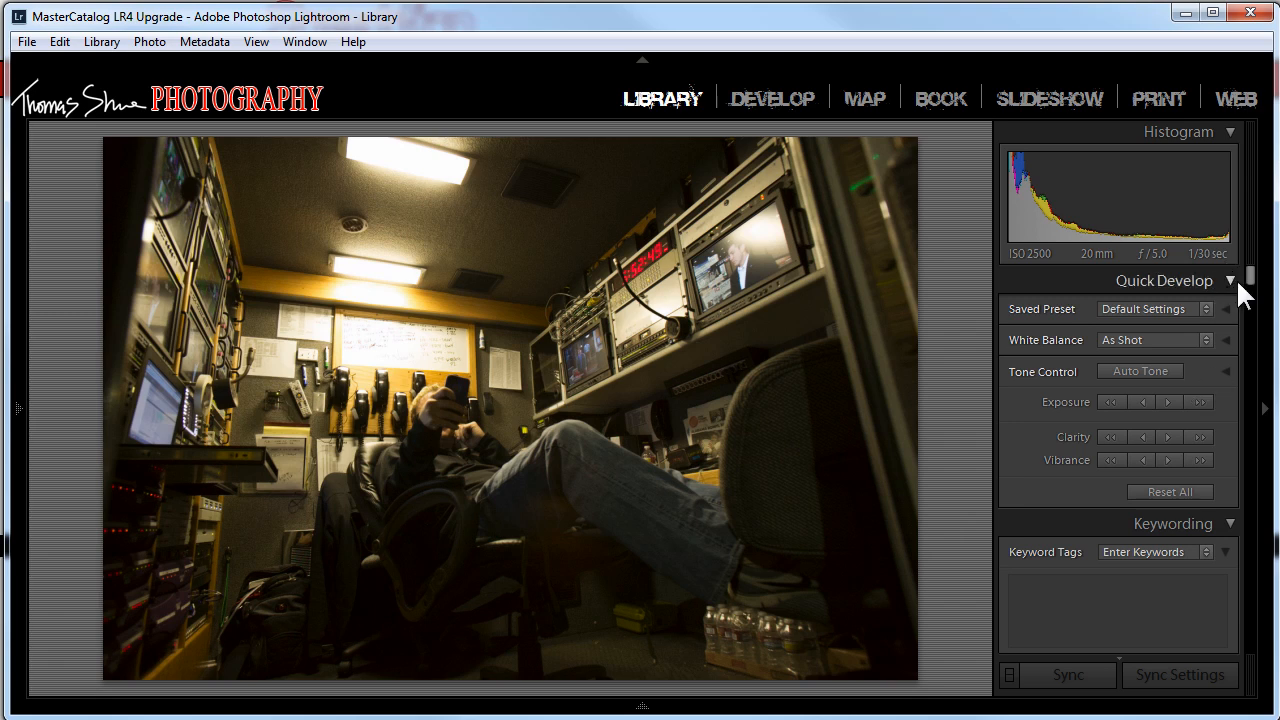
click(757, 100)
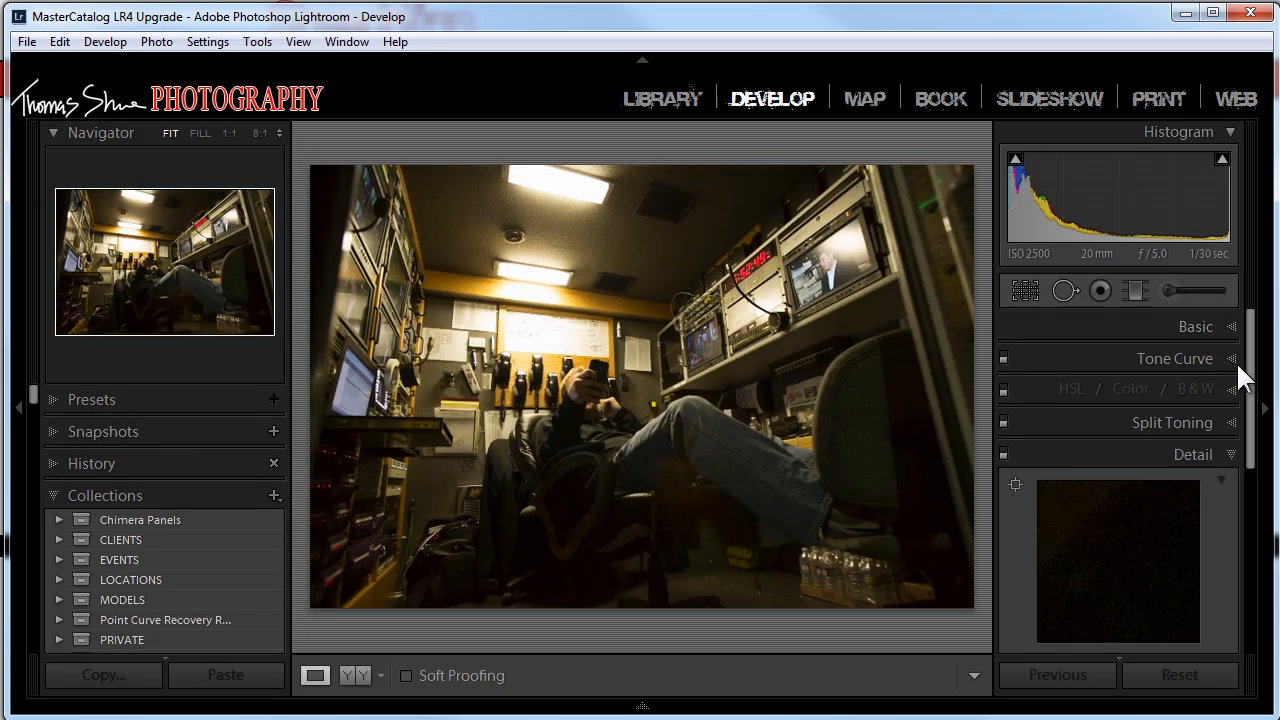
Step: Set the photo's white balance to a Temp of 3786 and a Tint of +21
click(1238, 330)
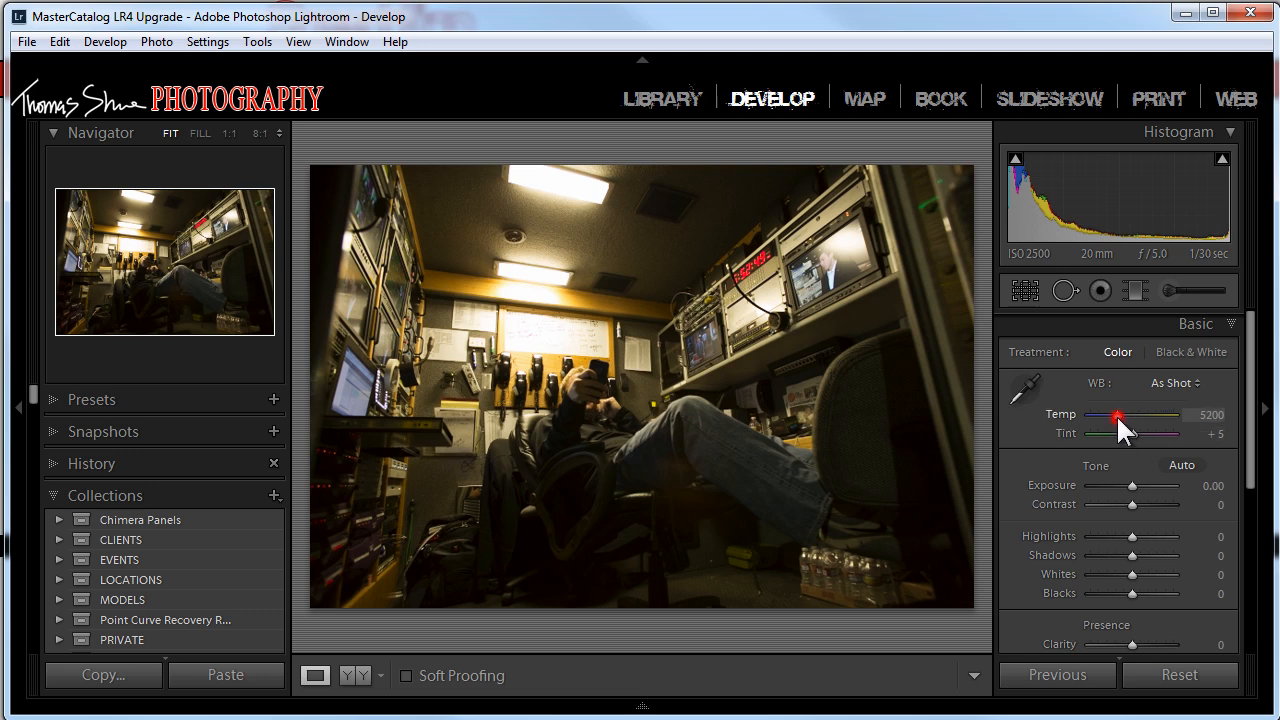
drag(1116, 414, 1106, 414)
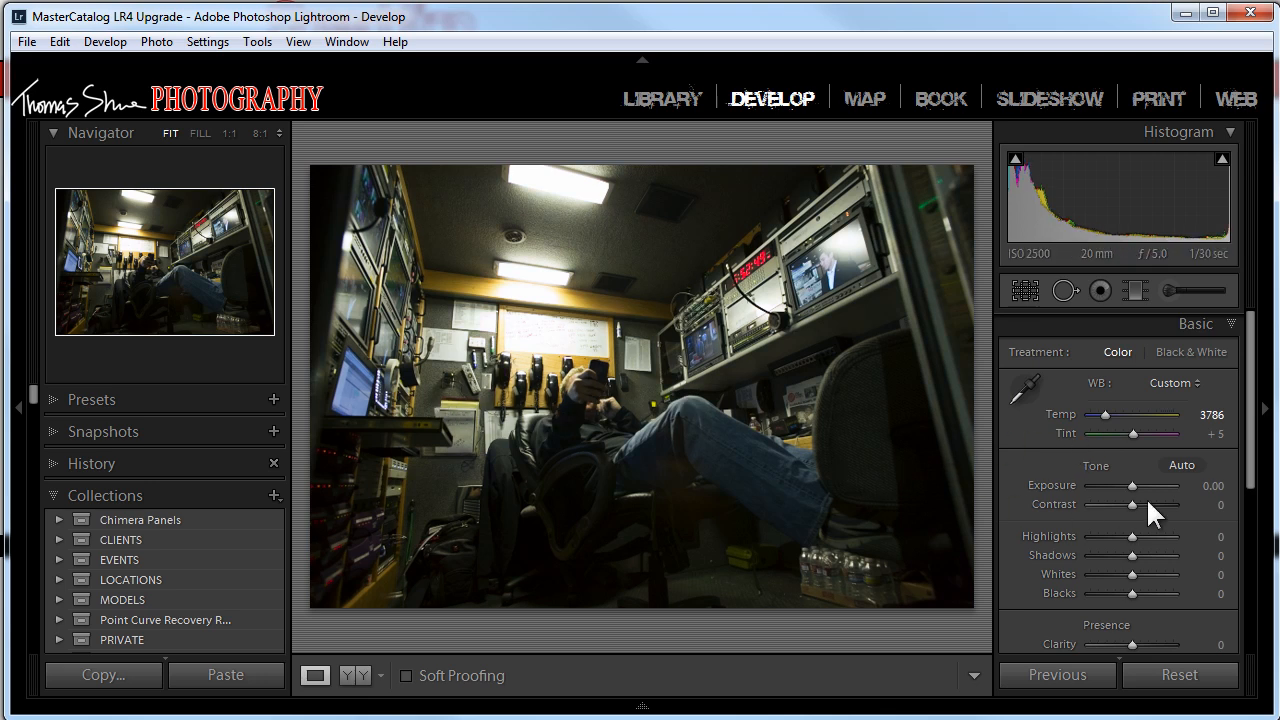
drag(1131, 432, 1136, 433)
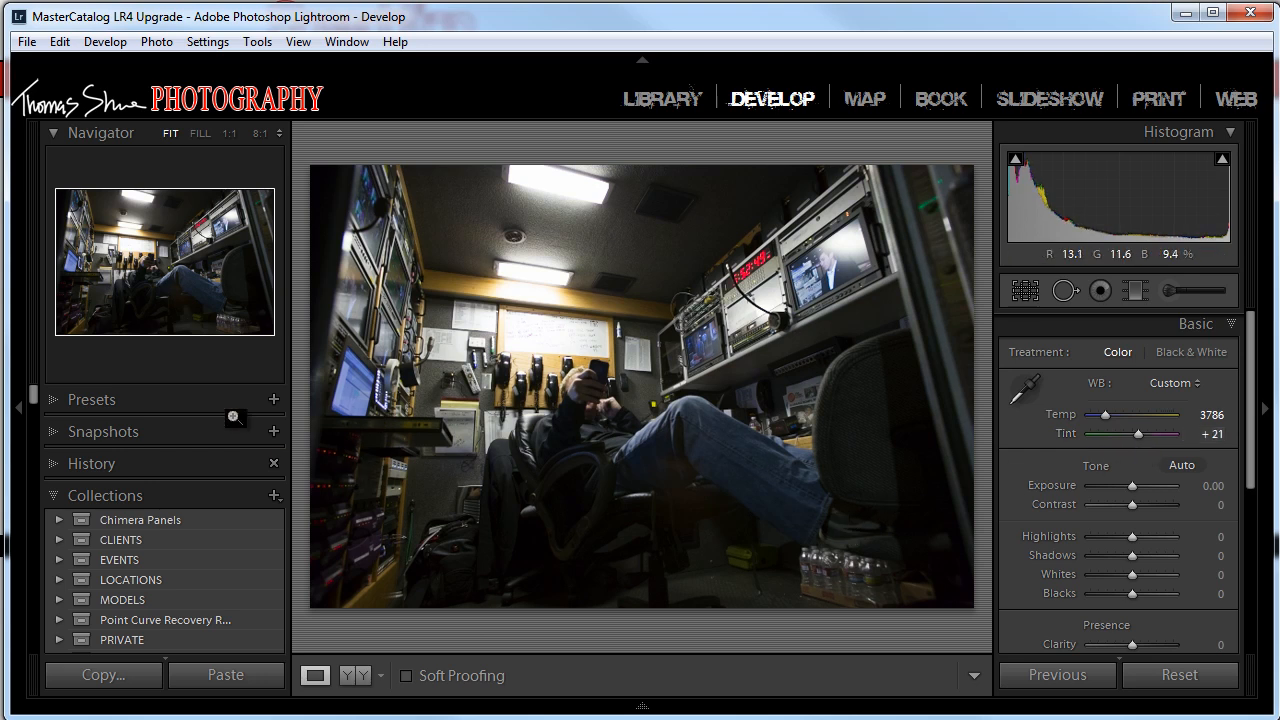
Step: Set the Color noise reduction to 0 in the Detail adjustments
drag(1249, 409, 1249, 566)
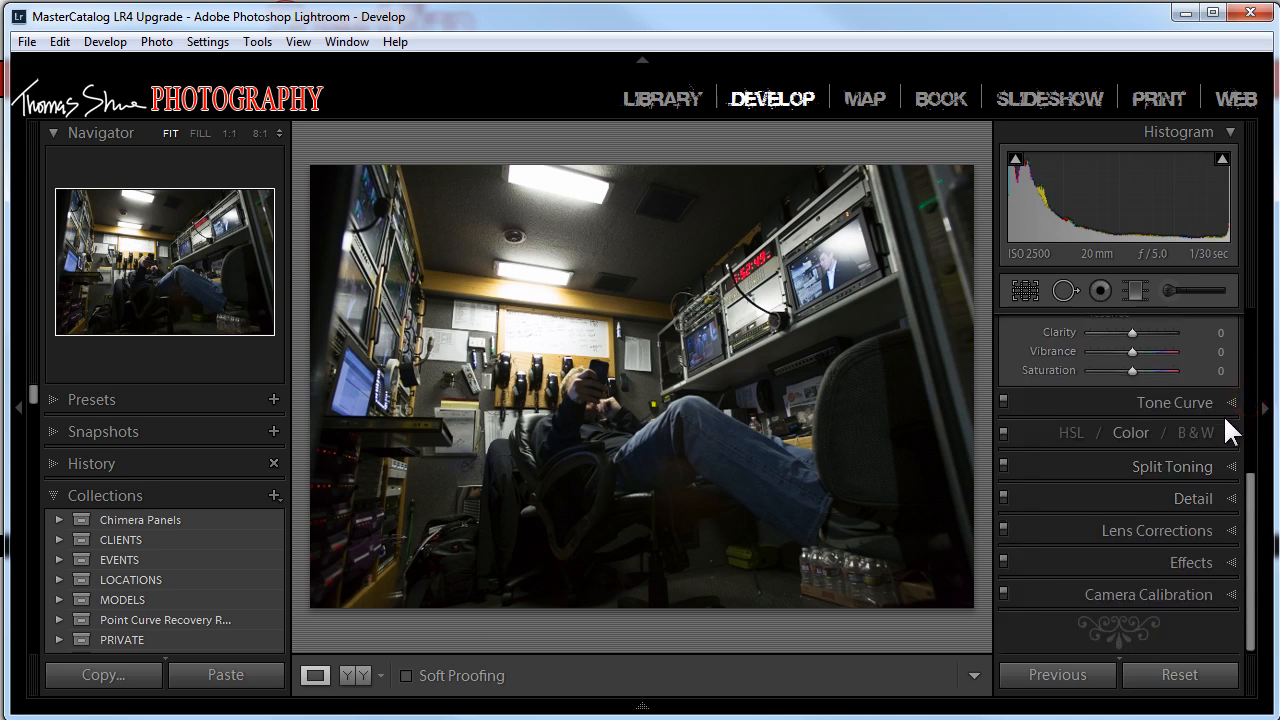
click(1228, 497)
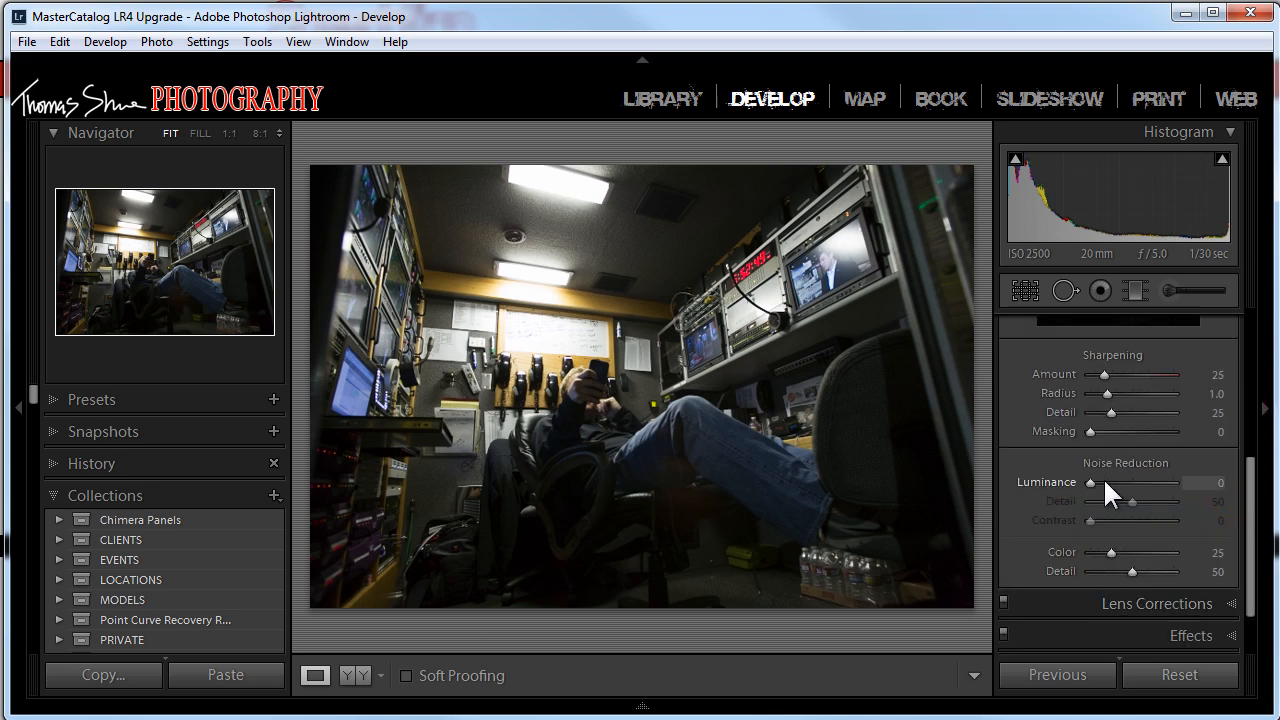
drag(1111, 553, 1051, 556)
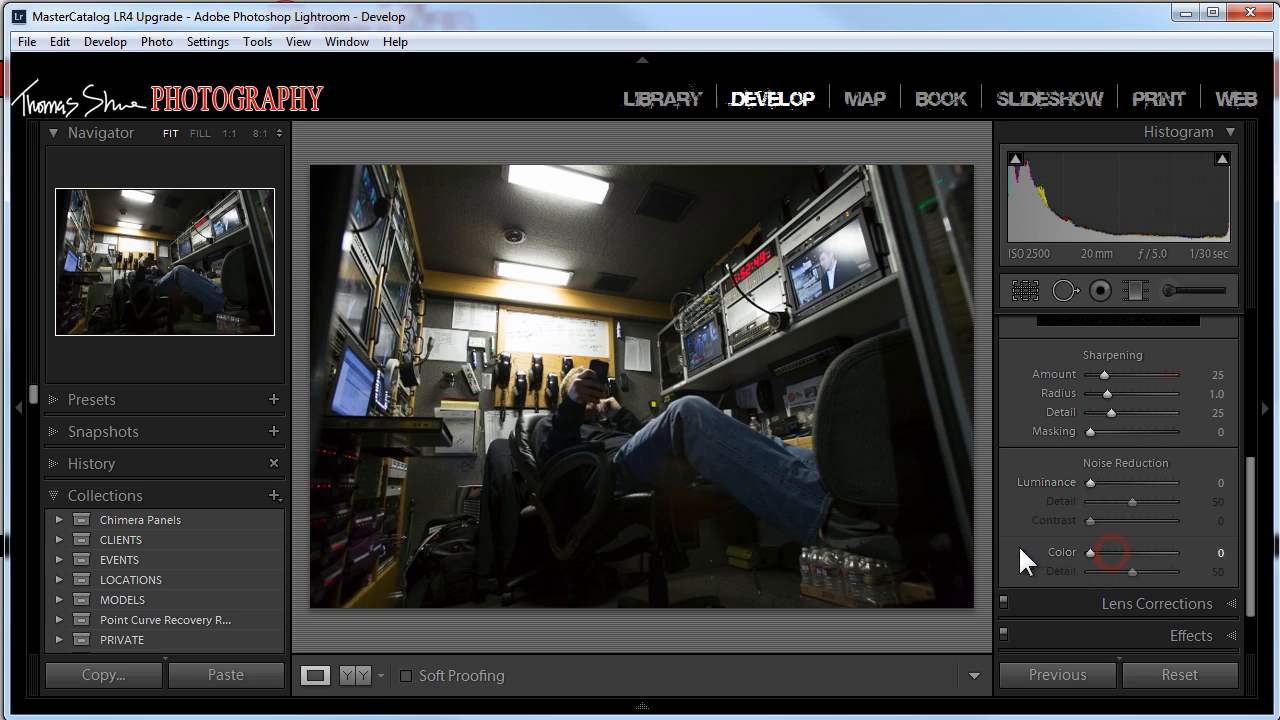
Step: Examine the dark area around the office chair for color noise at 1:1 and 8:1 magnification
drag(1252, 497, 1249, 347)
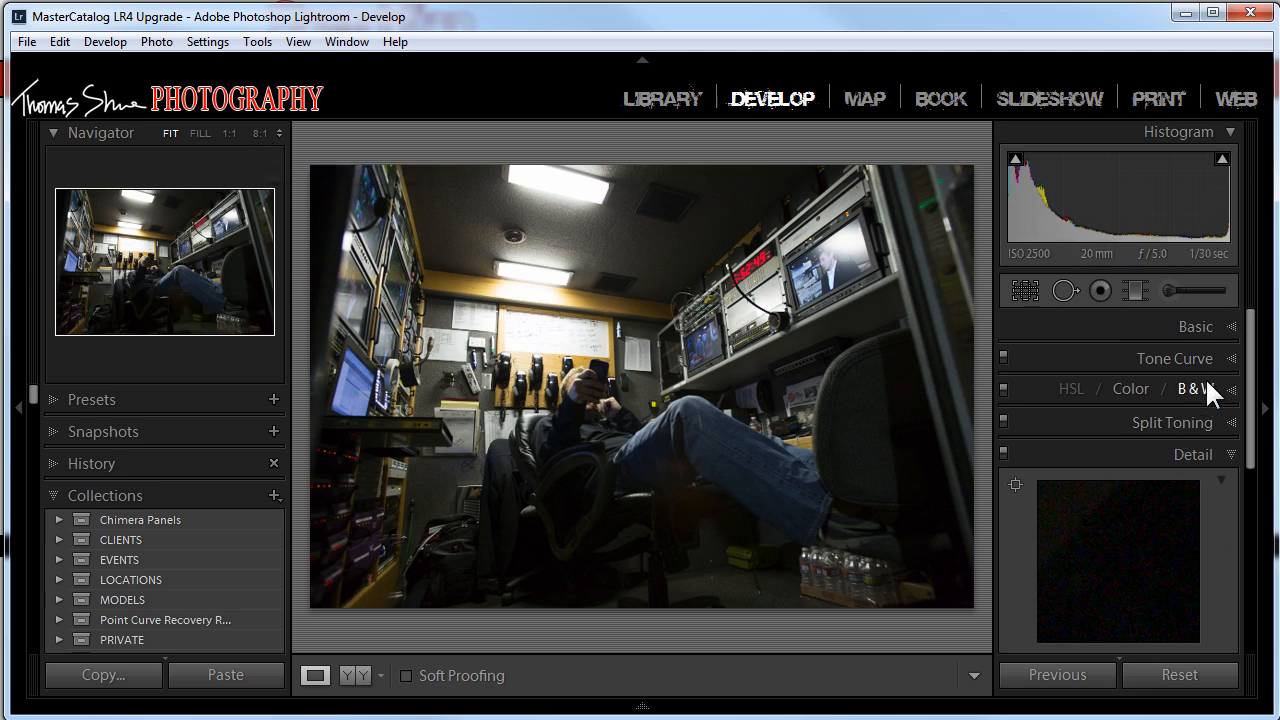
click(1231, 326)
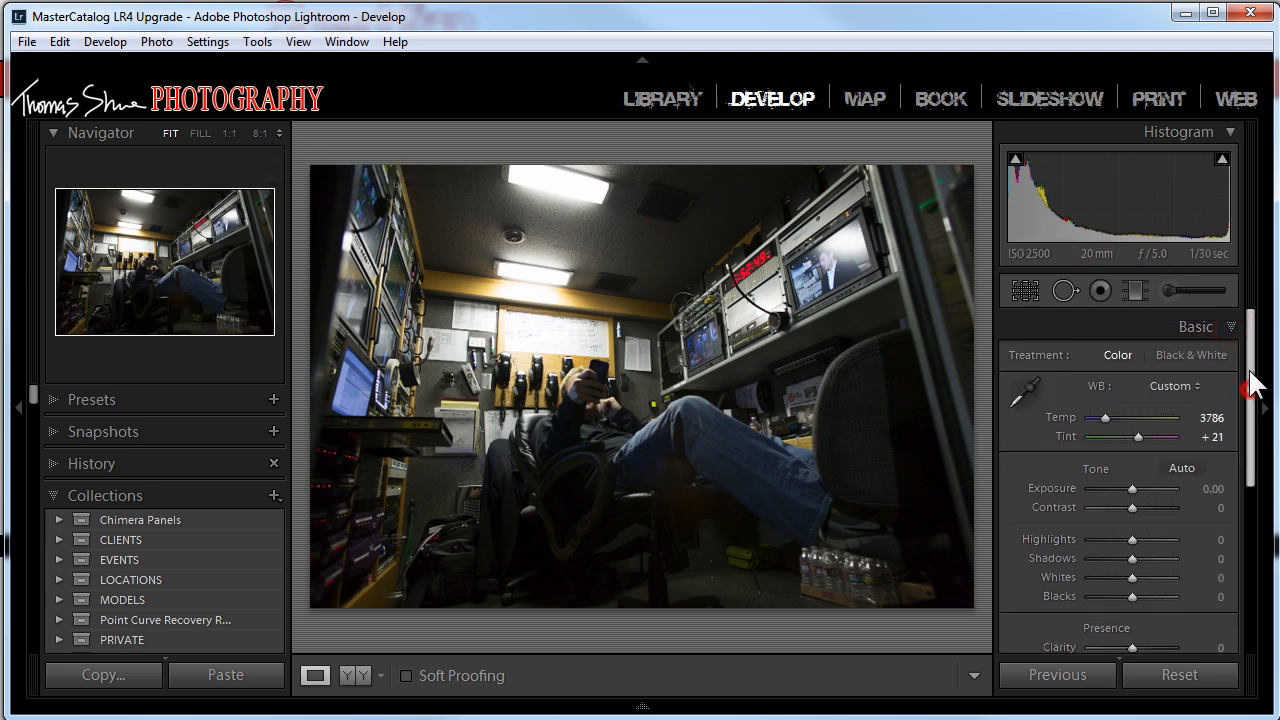
click(231, 132)
drag(580, 498, 586, 429)
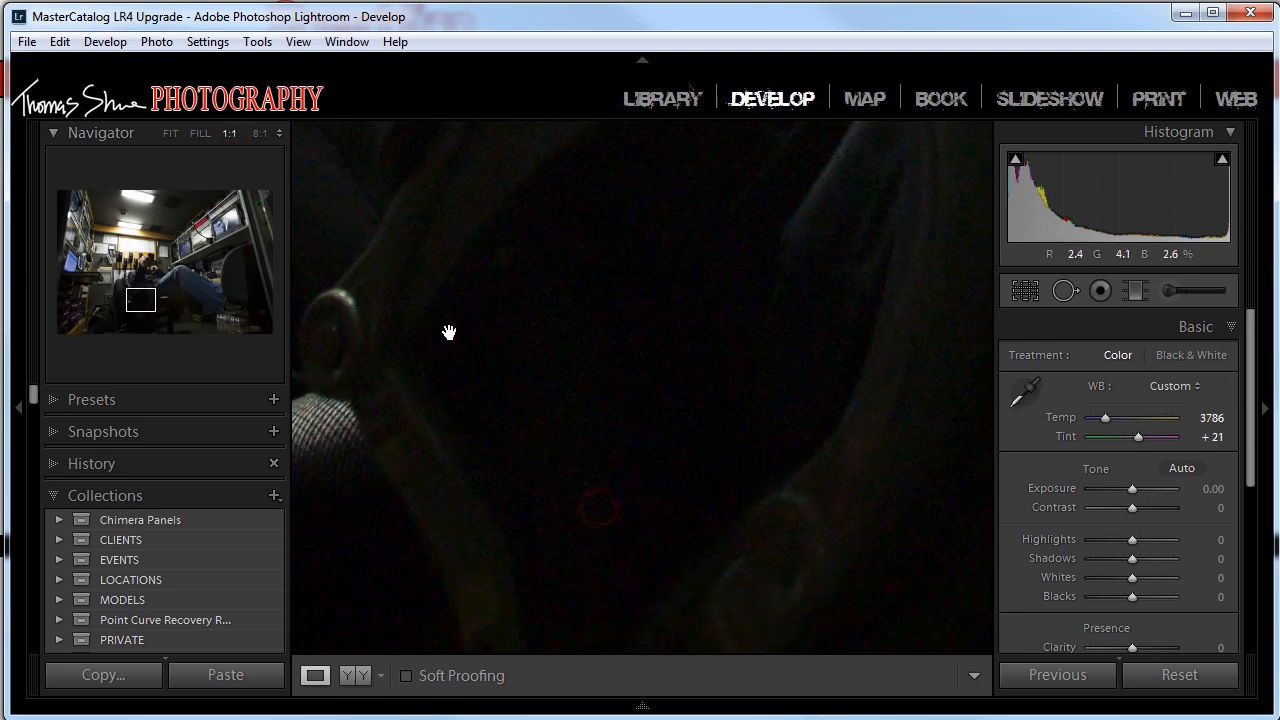
click(279, 134)
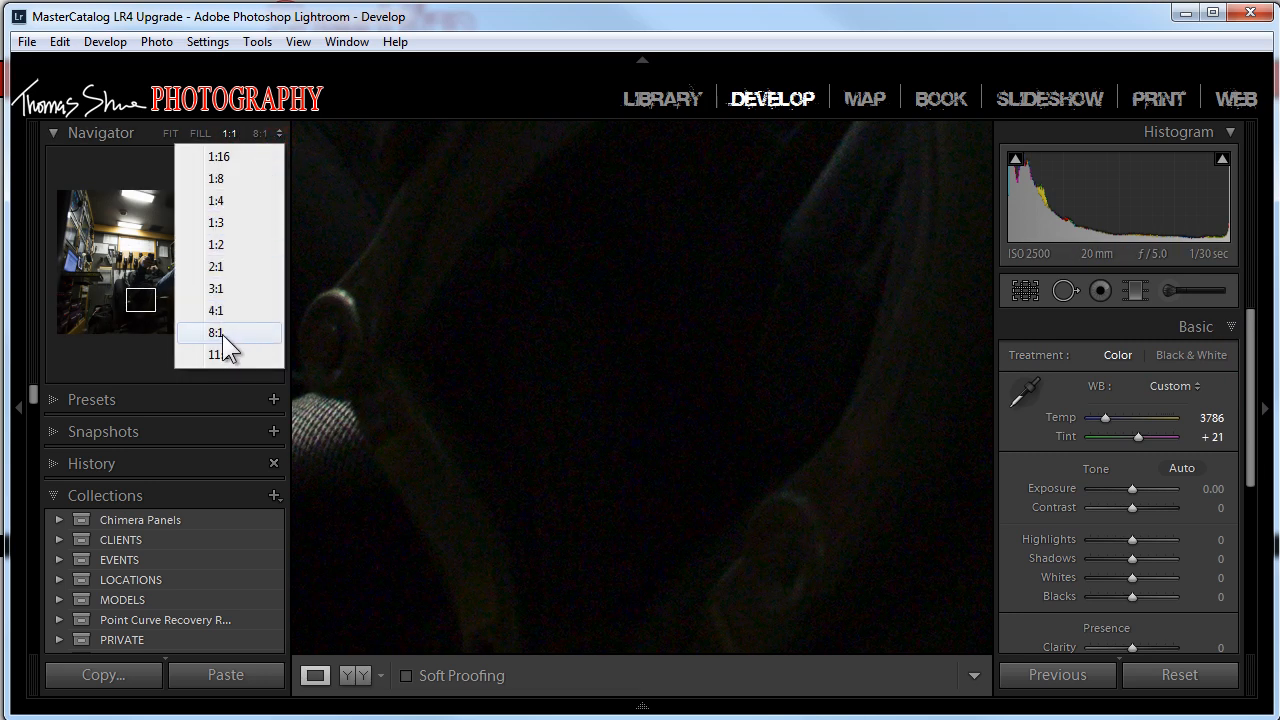
click(220, 333)
drag(720, 514, 566, 405)
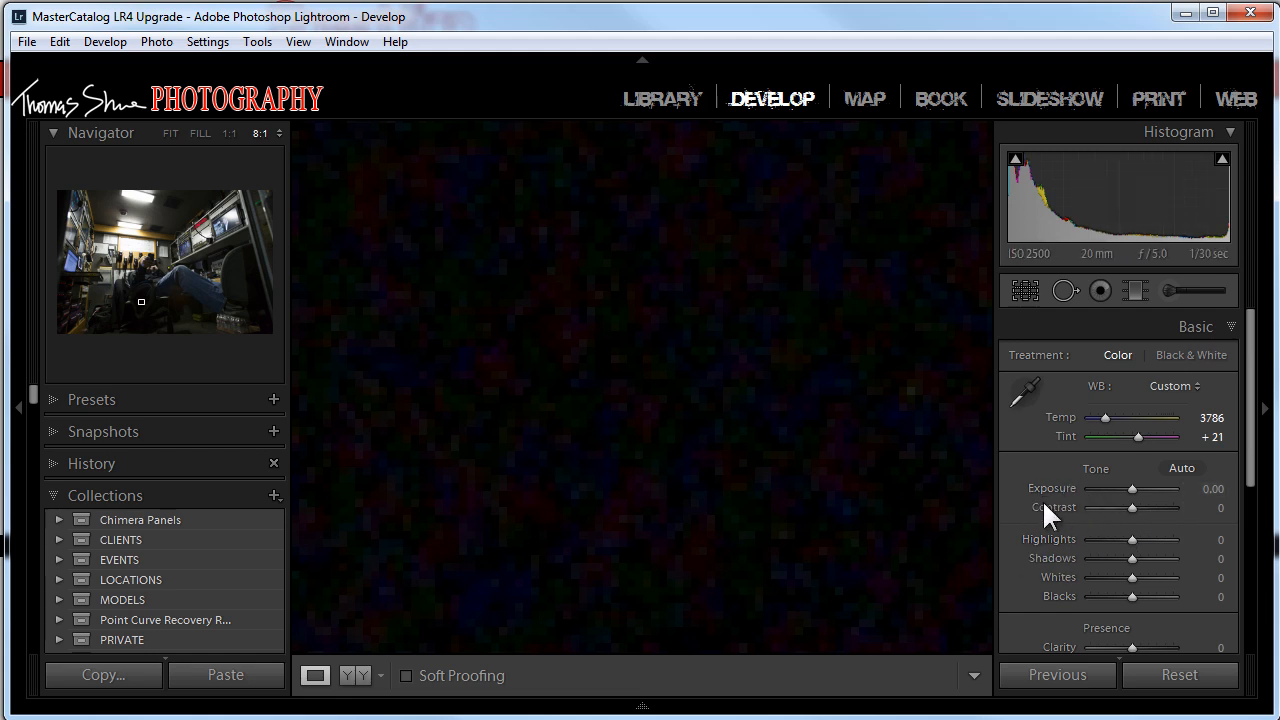
Step: Test the Color noise reduction across its range, settle on 14, and set its color Detail to 0
drag(1248, 414, 1234, 594)
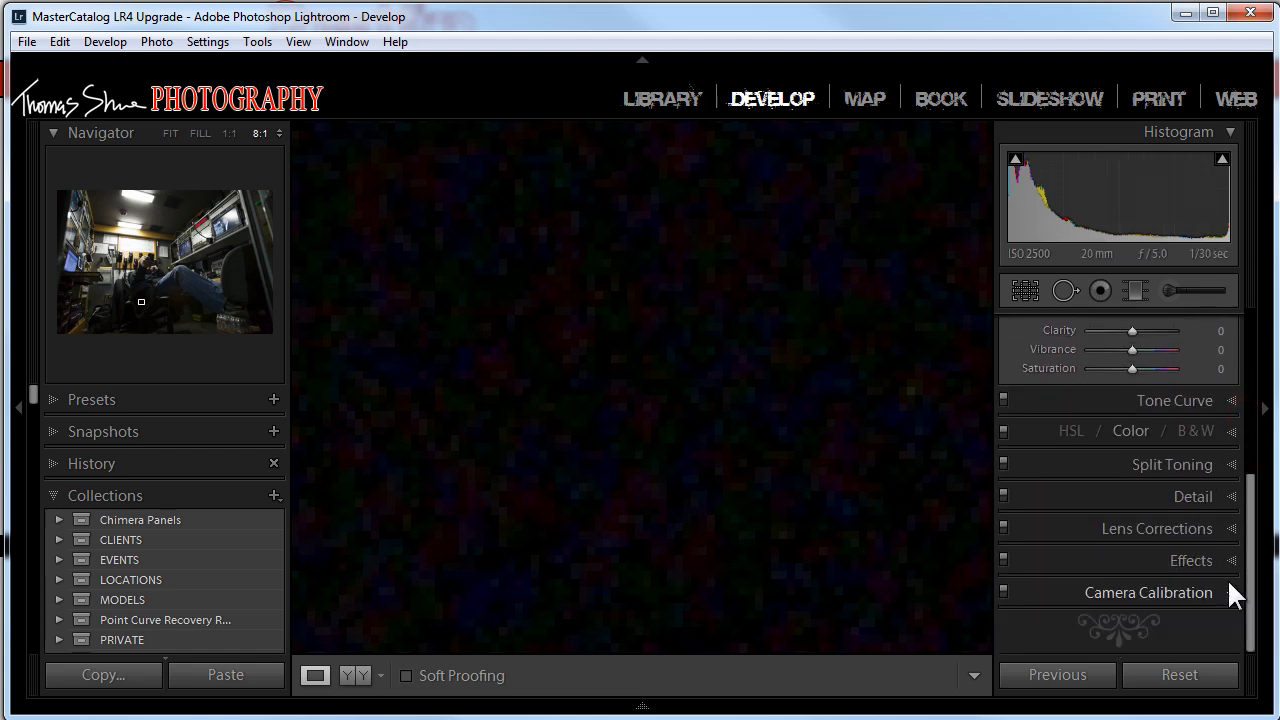
click(1229, 496)
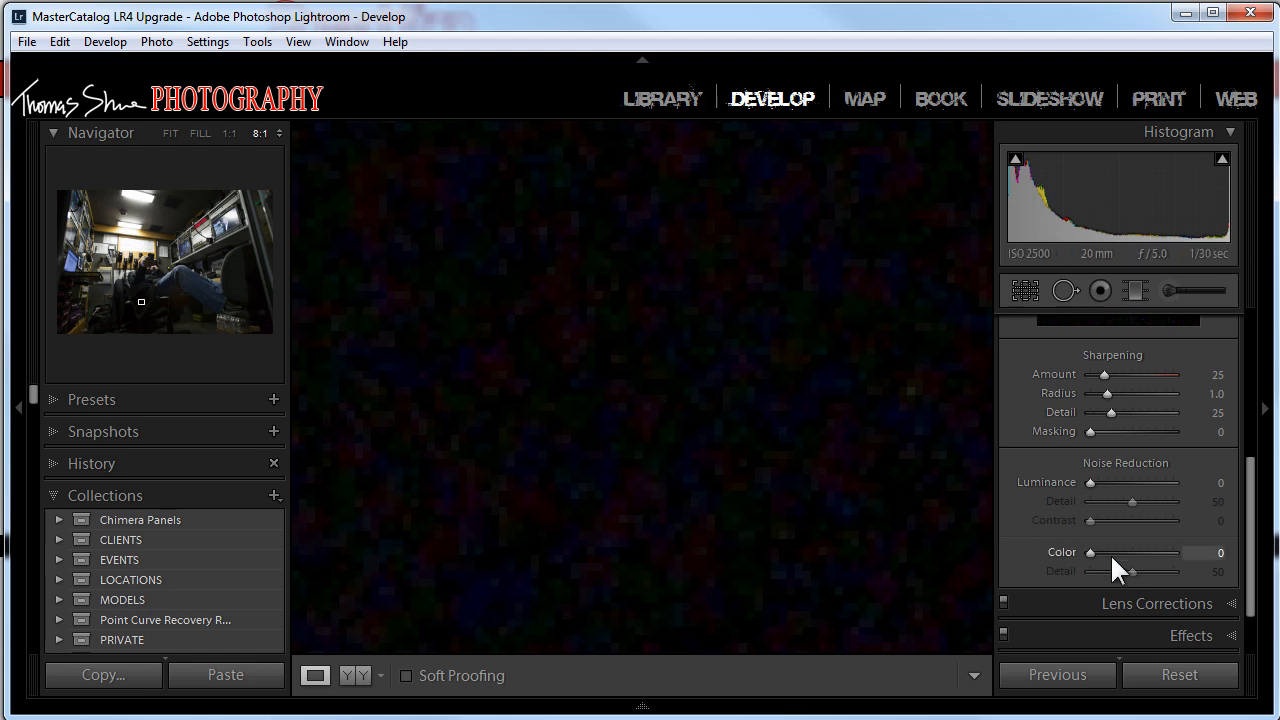
drag(1088, 551, 1190, 550)
drag(1174, 552, 1072, 551)
drag(1088, 551, 1100, 551)
drag(1101, 552, 1096, 552)
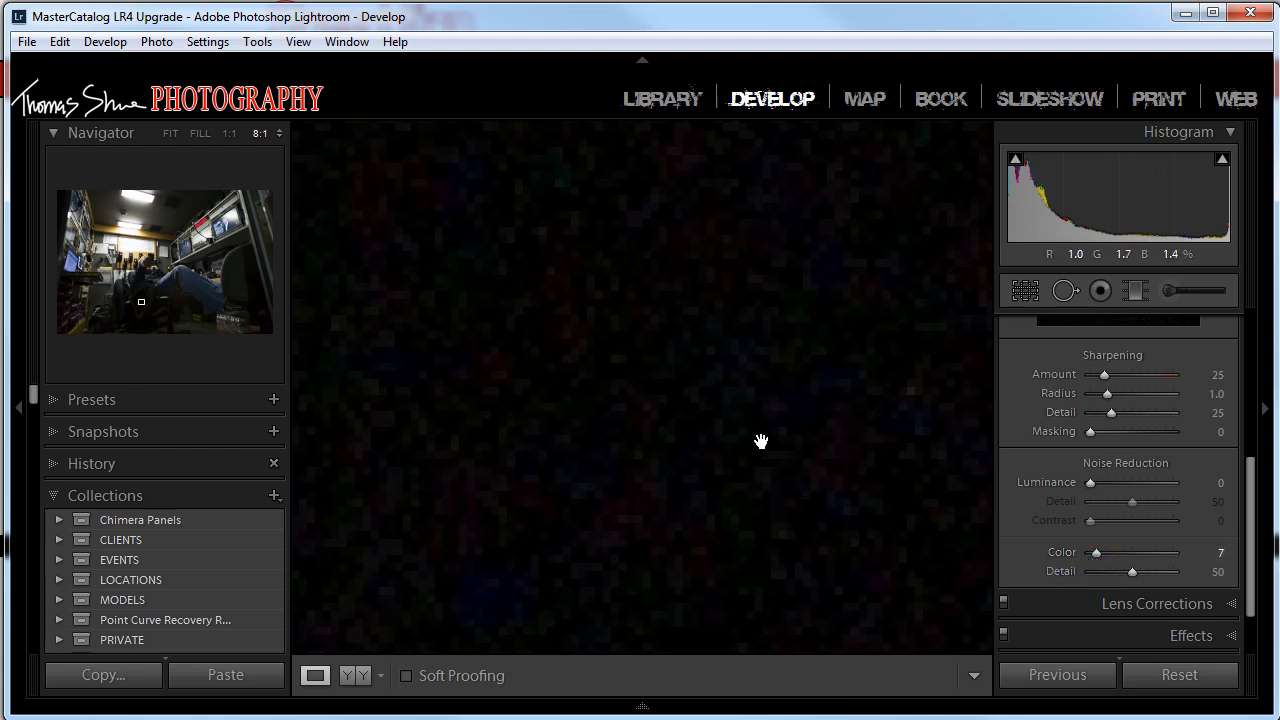
drag(1095, 549, 1100, 549)
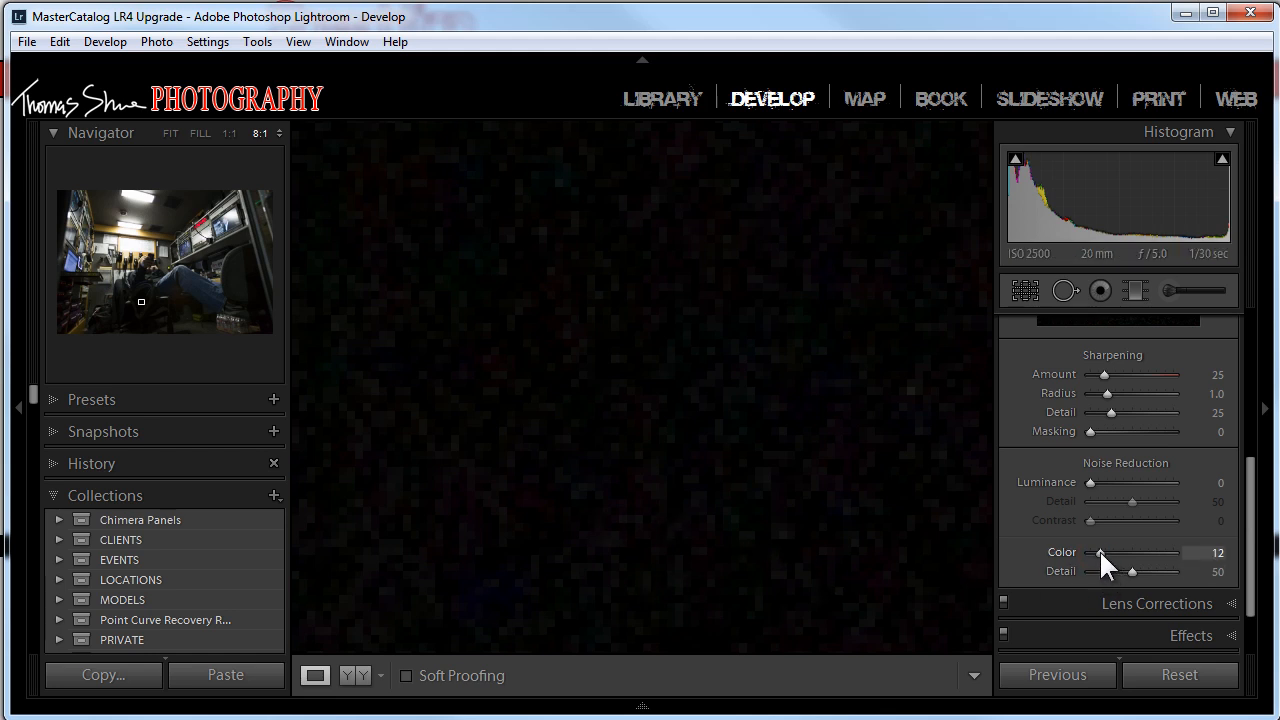
drag(1099, 549, 1101, 549)
drag(1132, 571, 1027, 576)
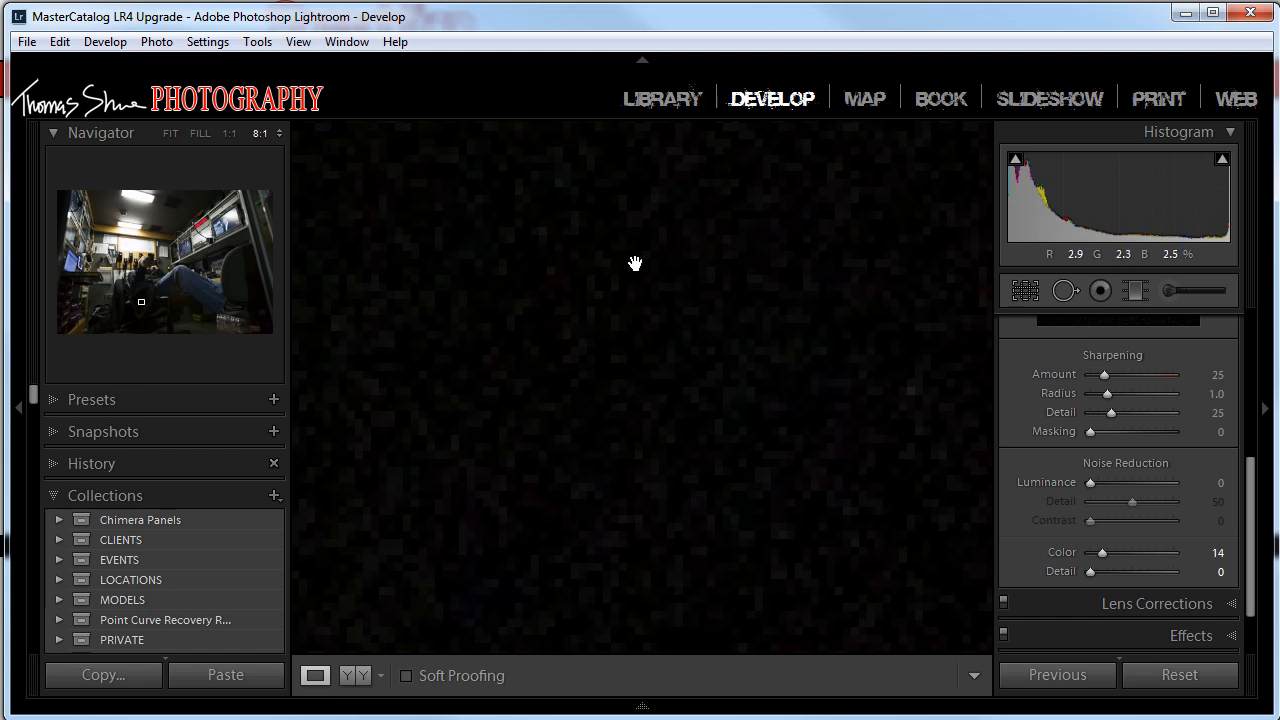
Step: Inspect the remaining noise in the chair shadows at 8:1, and across the chair, handsets, monitors and equipment rack at 1:1
drag(611, 264, 666, 449)
drag(634, 302, 629, 419)
drag(597, 316, 563, 309)
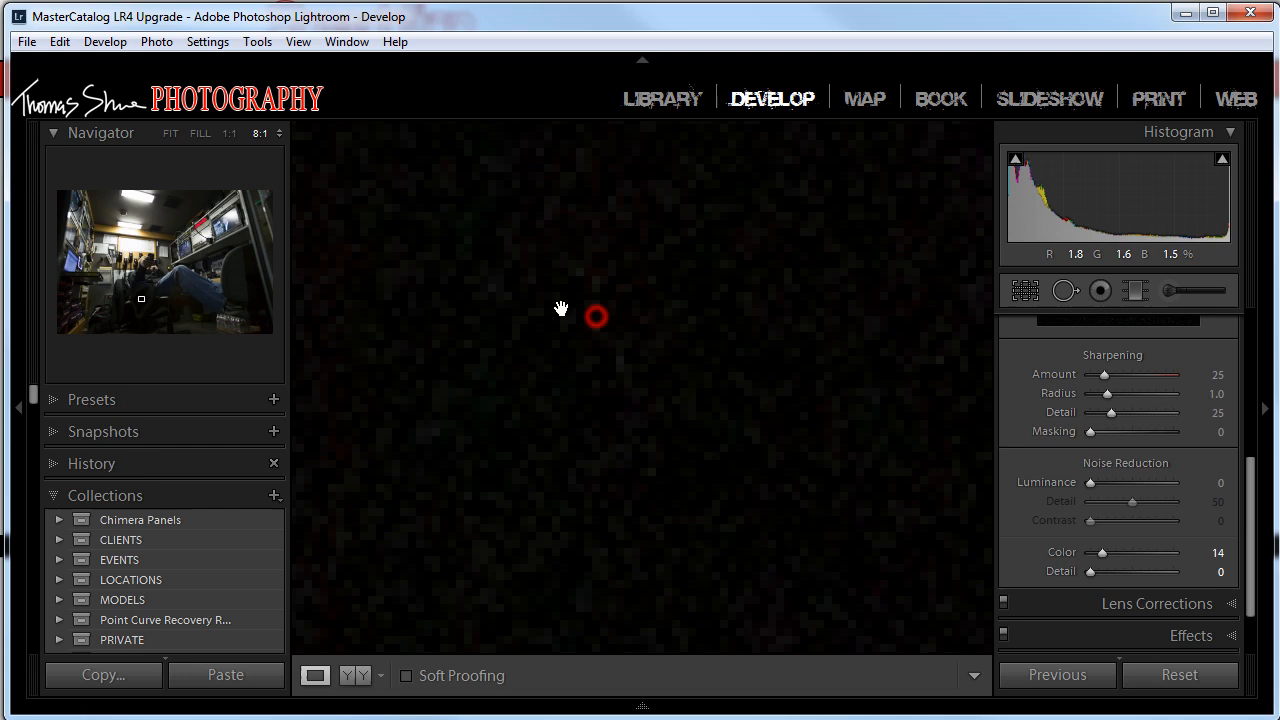
click(228, 133)
drag(440, 233, 551, 491)
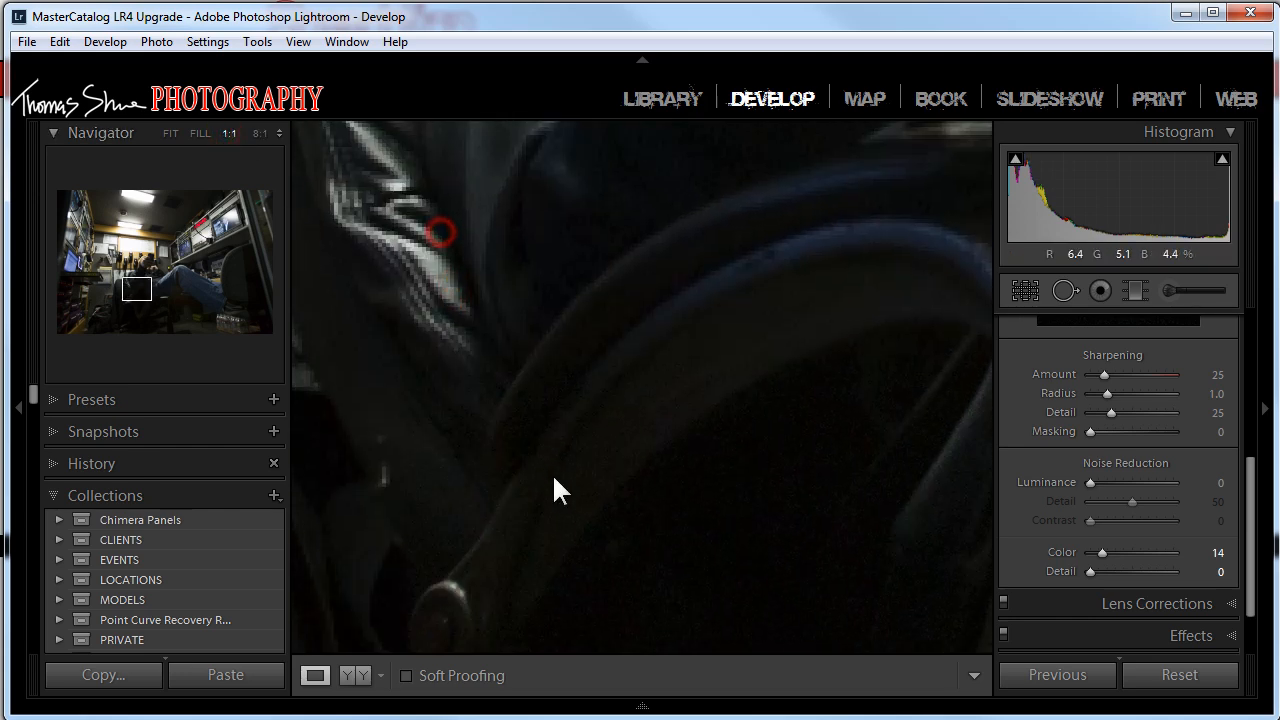
drag(503, 377, 626, 549)
drag(469, 270, 597, 455)
drag(600, 409, 586, 514)
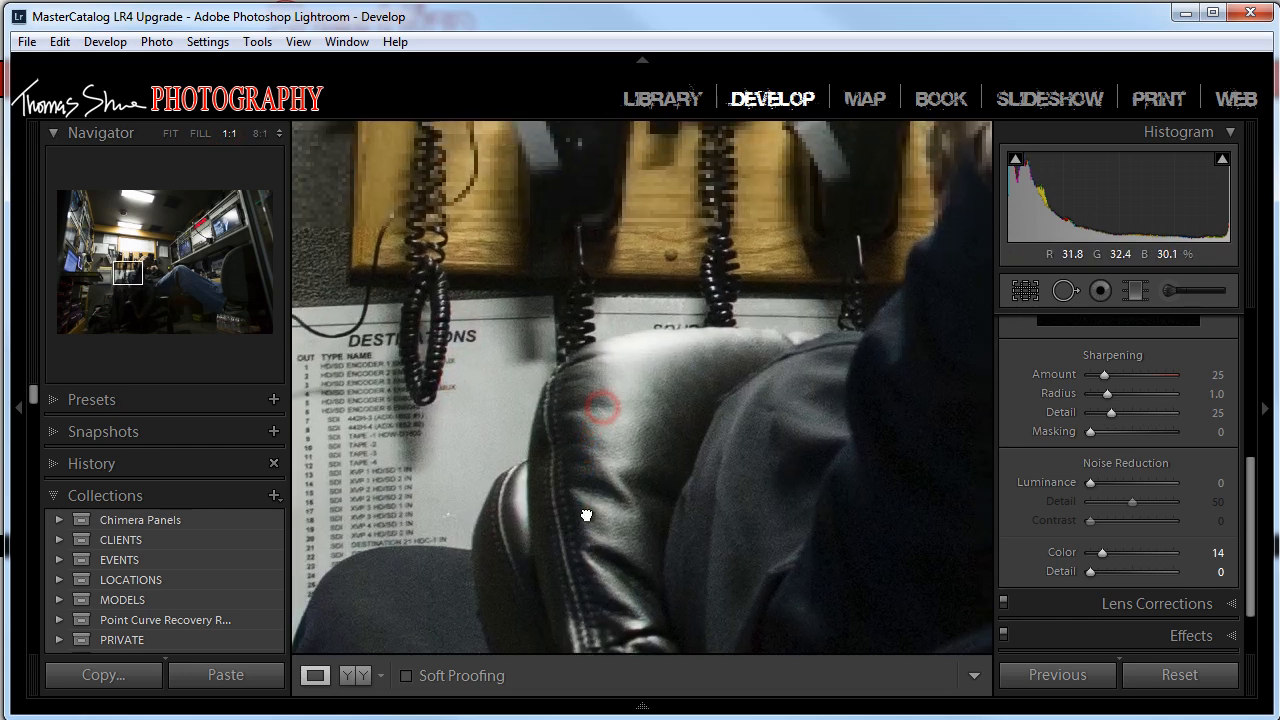
drag(614, 386, 557, 549)
drag(594, 434, 600, 585)
drag(609, 371, 604, 618)
drag(651, 280, 448, 389)
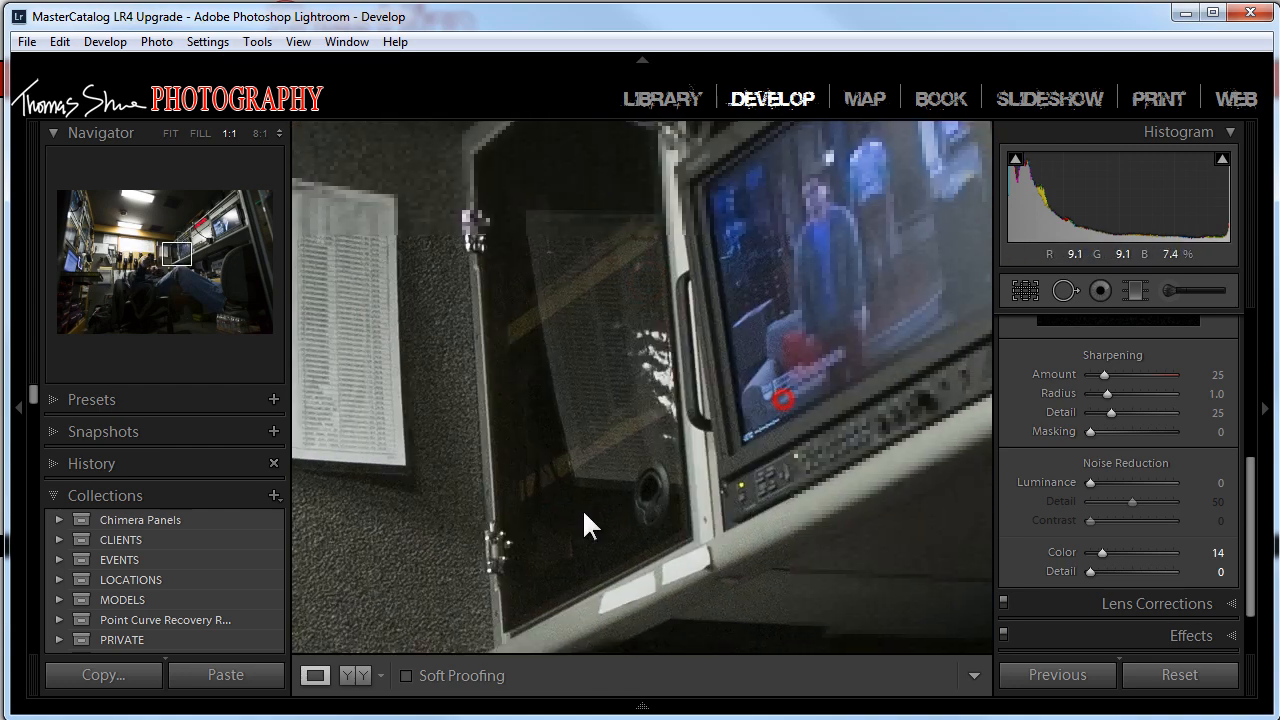
drag(786, 453, 465, 468)
drag(766, 472, 386, 580)
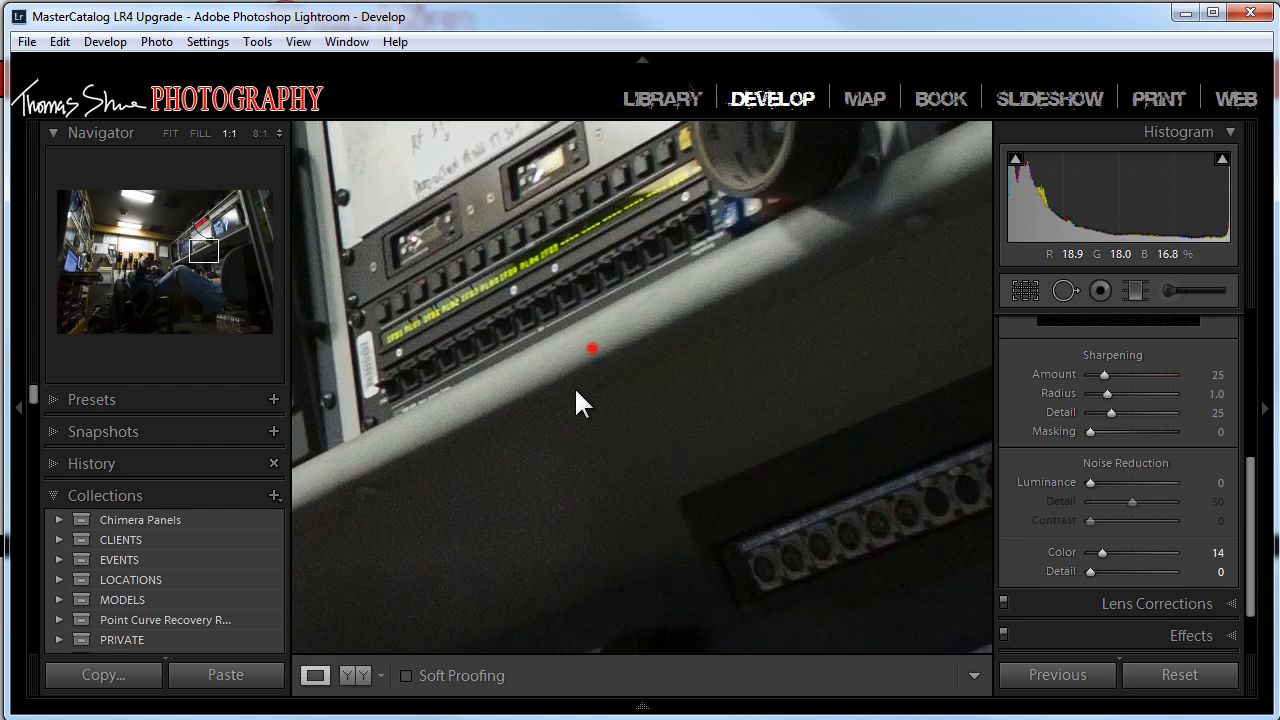
drag(580, 400, 748, 463)
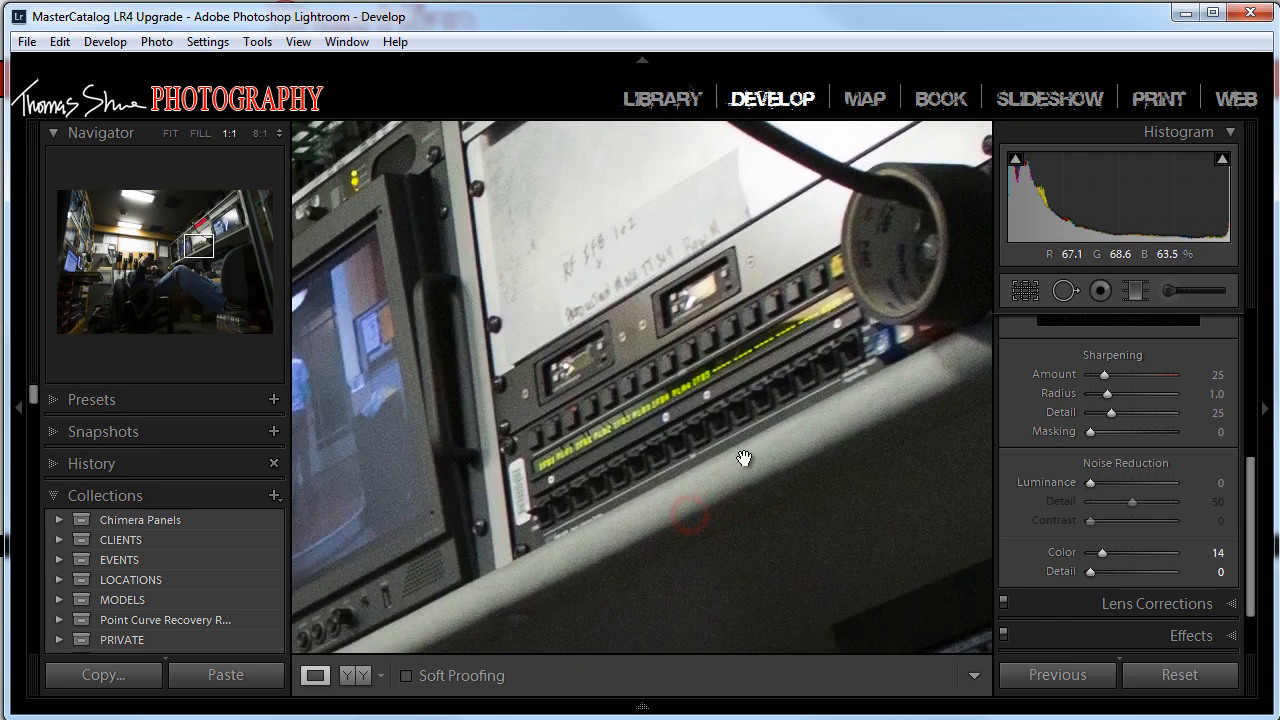
Step: Compare color noise Detail at 100 and at 0 on the equipment rack and pale rail at 3:1 magnification
click(257, 133)
drag(686, 484, 760, 463)
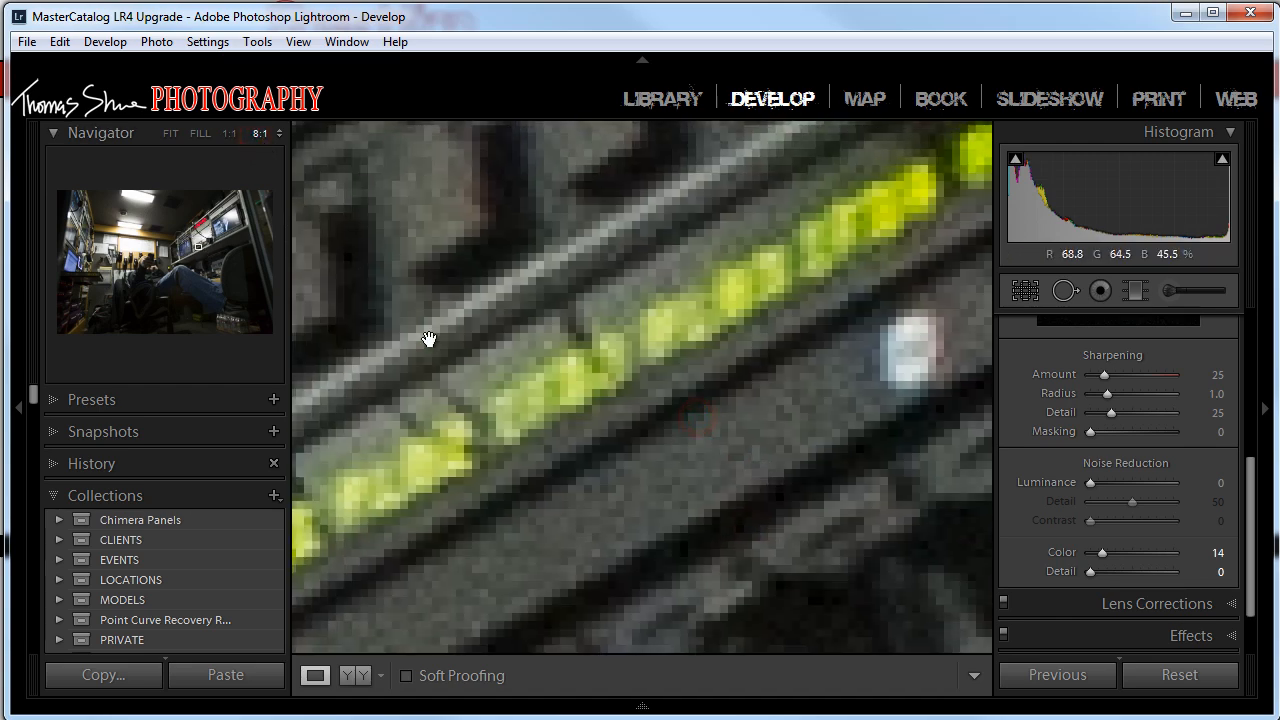
click(278, 132)
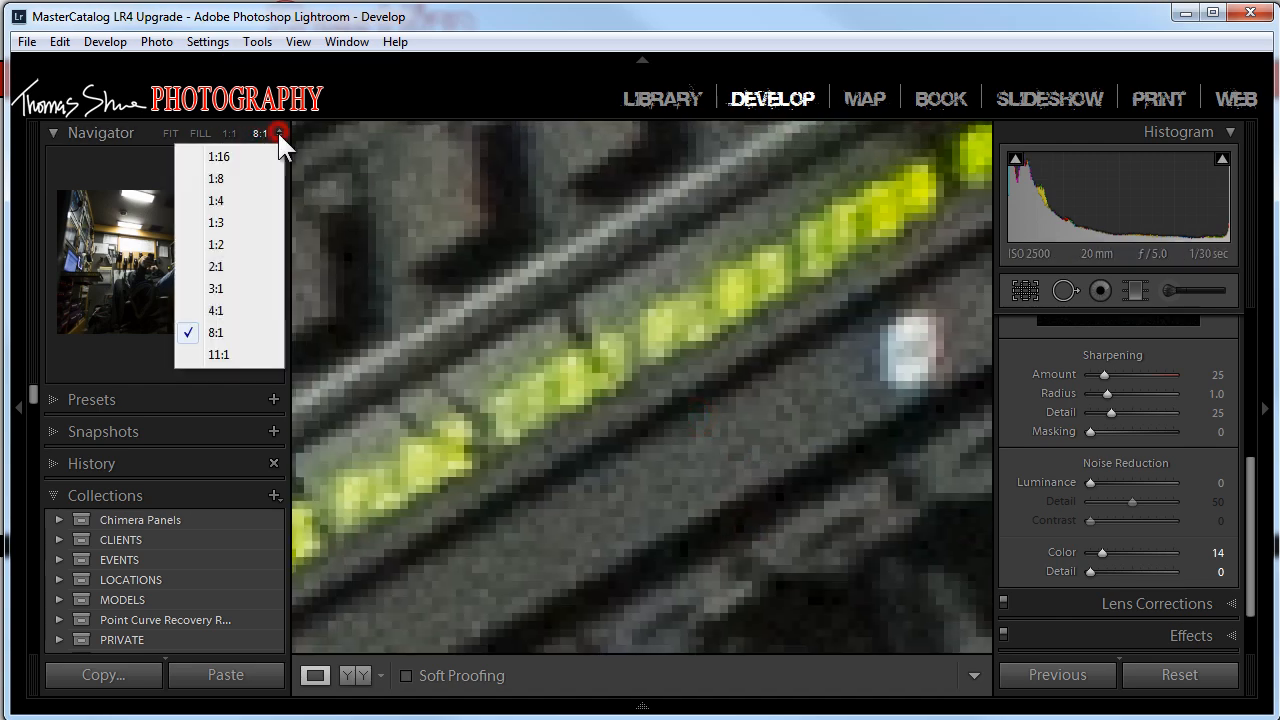
click(226, 288)
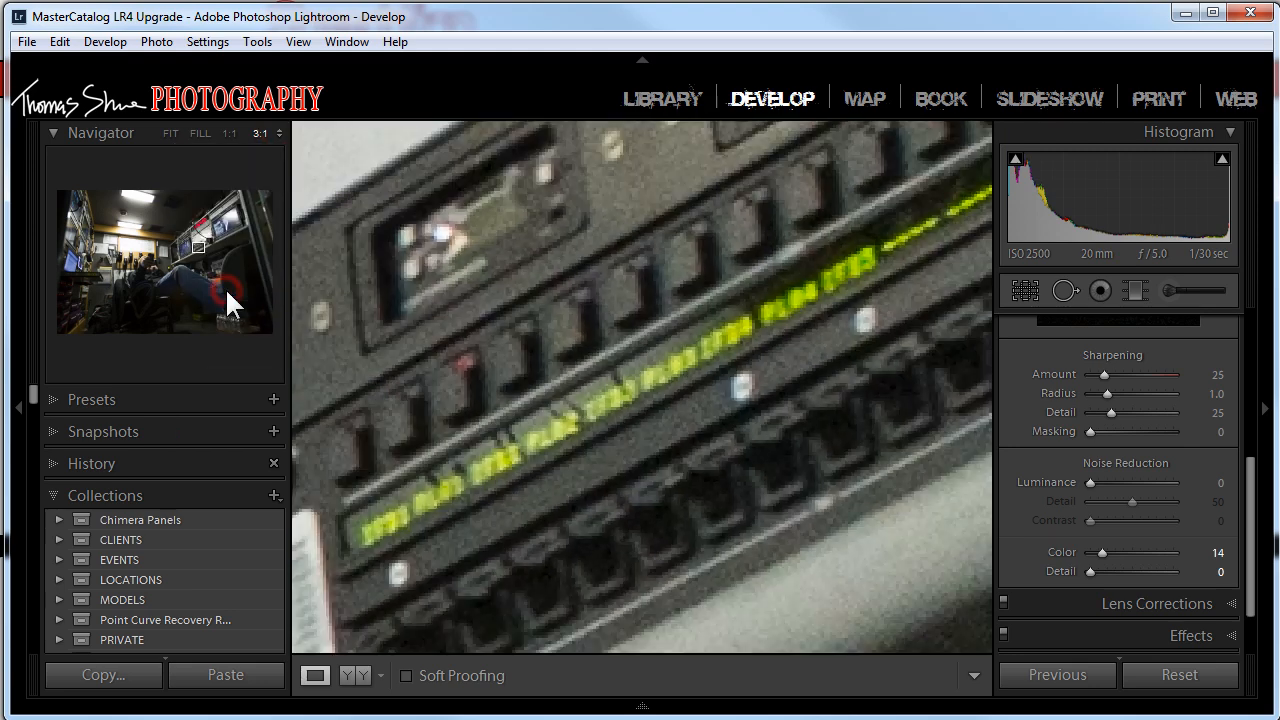
drag(720, 531, 617, 374)
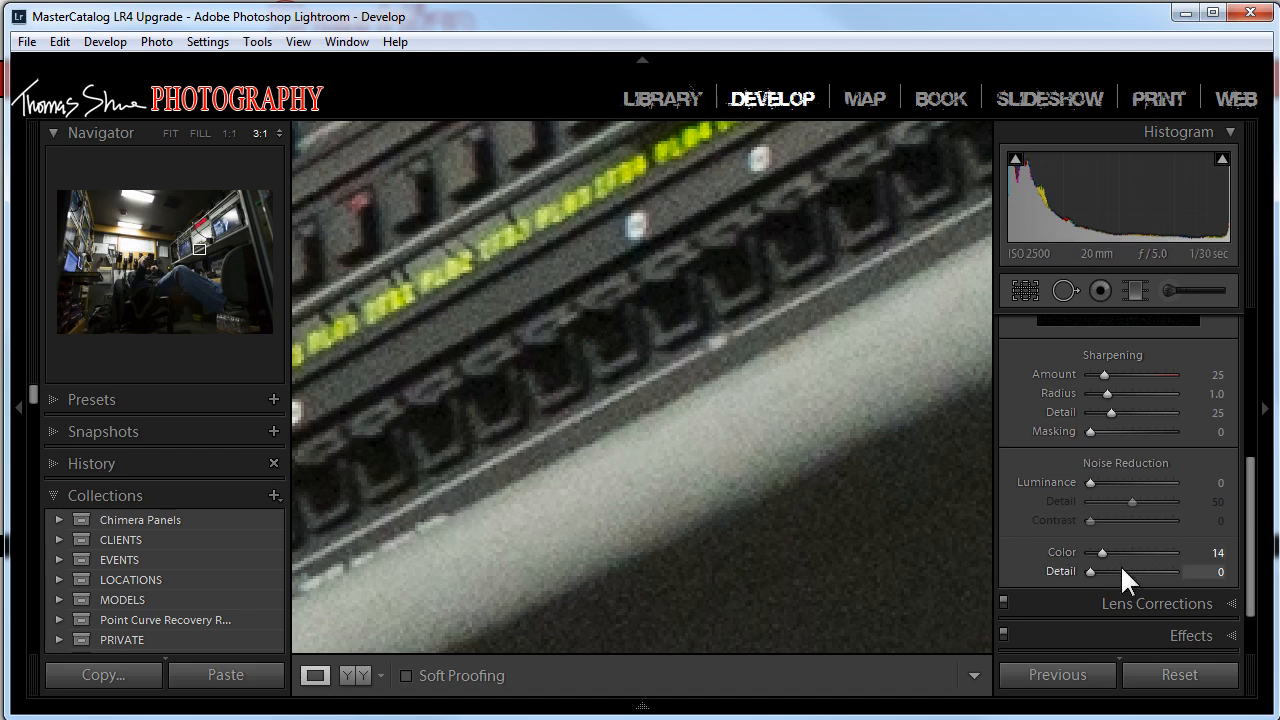
drag(1088, 571, 1195, 562)
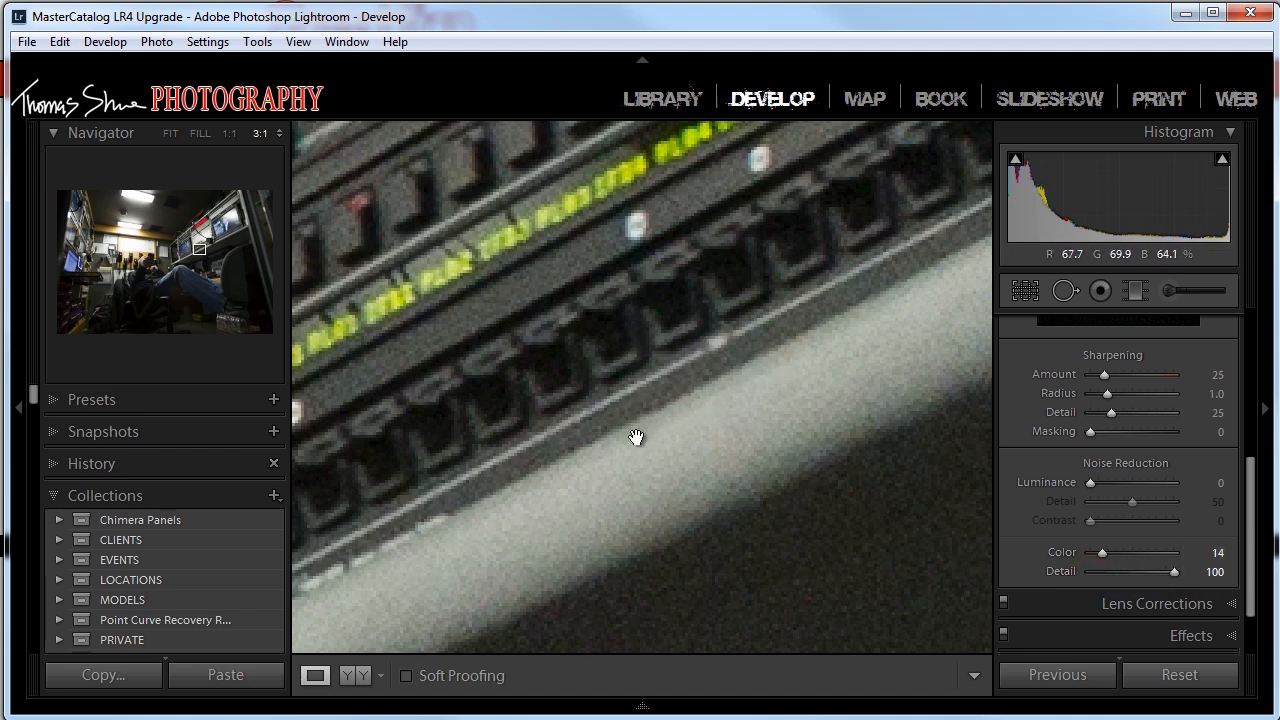
drag(1167, 571, 1075, 569)
Step: Compare the color noise Detail at its maximum and at 0 on the pale rail at 8:1 magnification
click(277, 134)
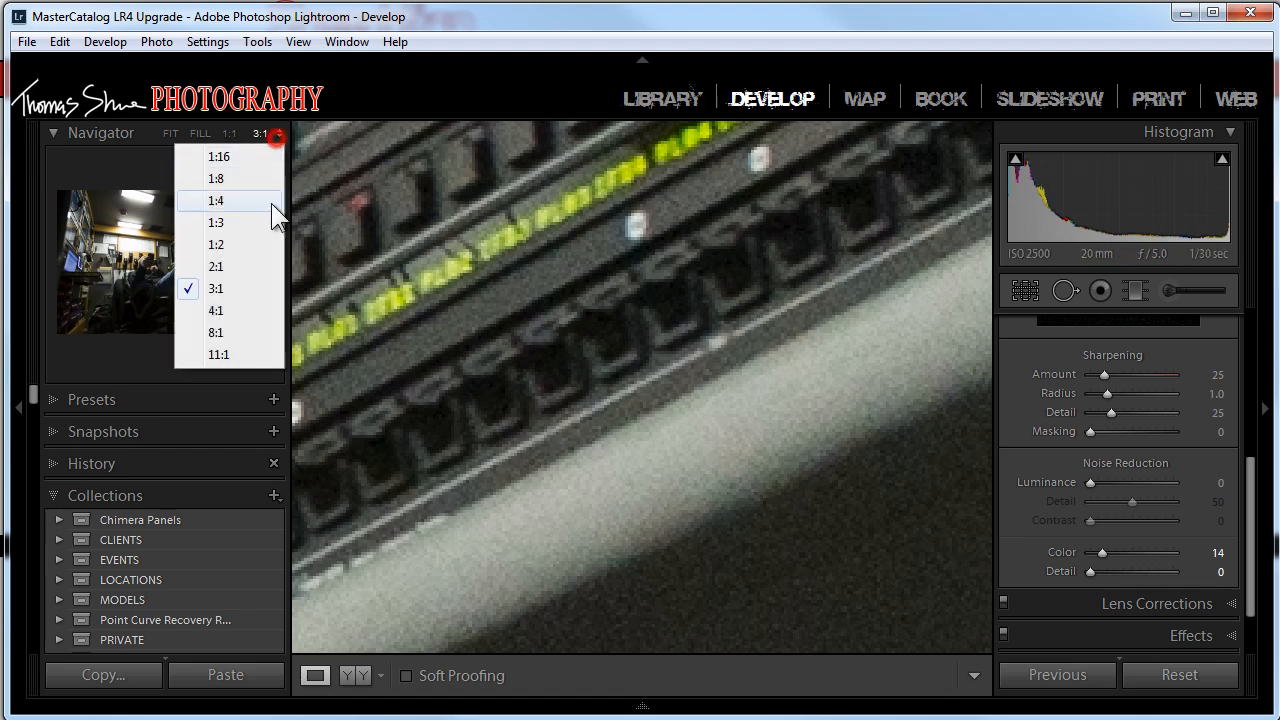
click(222, 340)
drag(726, 555, 674, 326)
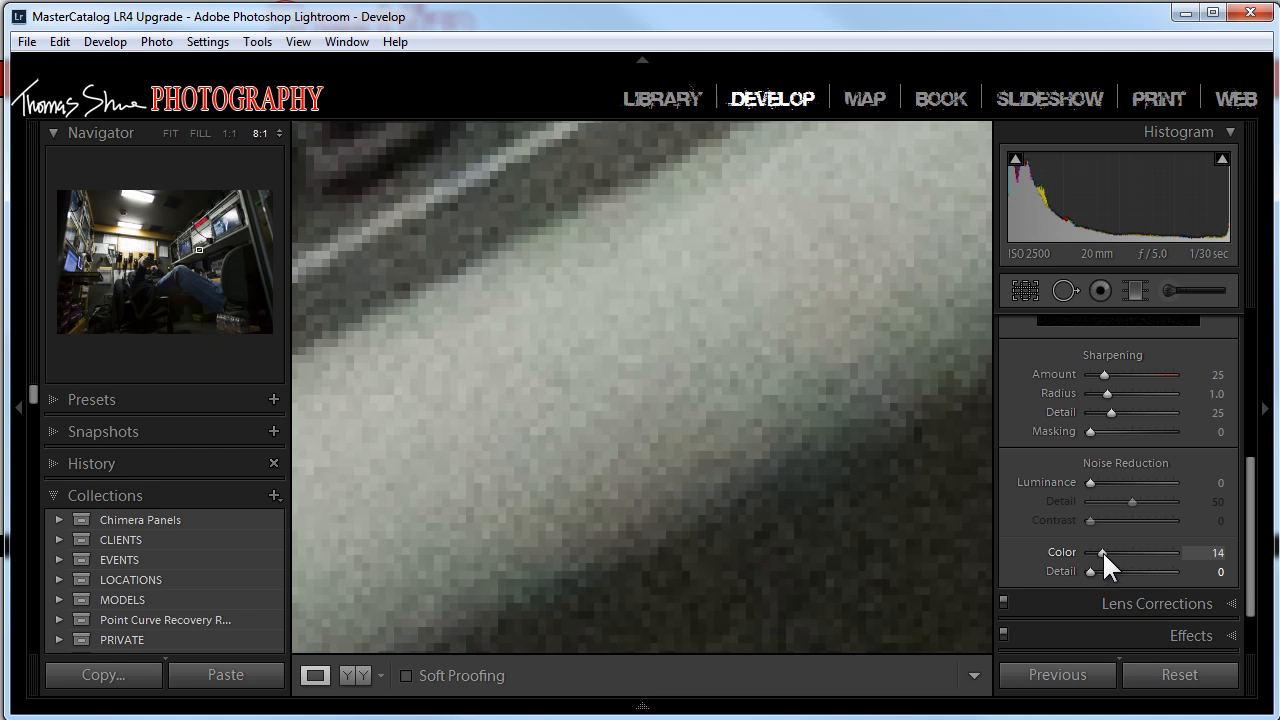
drag(1092, 568, 1208, 563)
drag(1172, 571, 1010, 579)
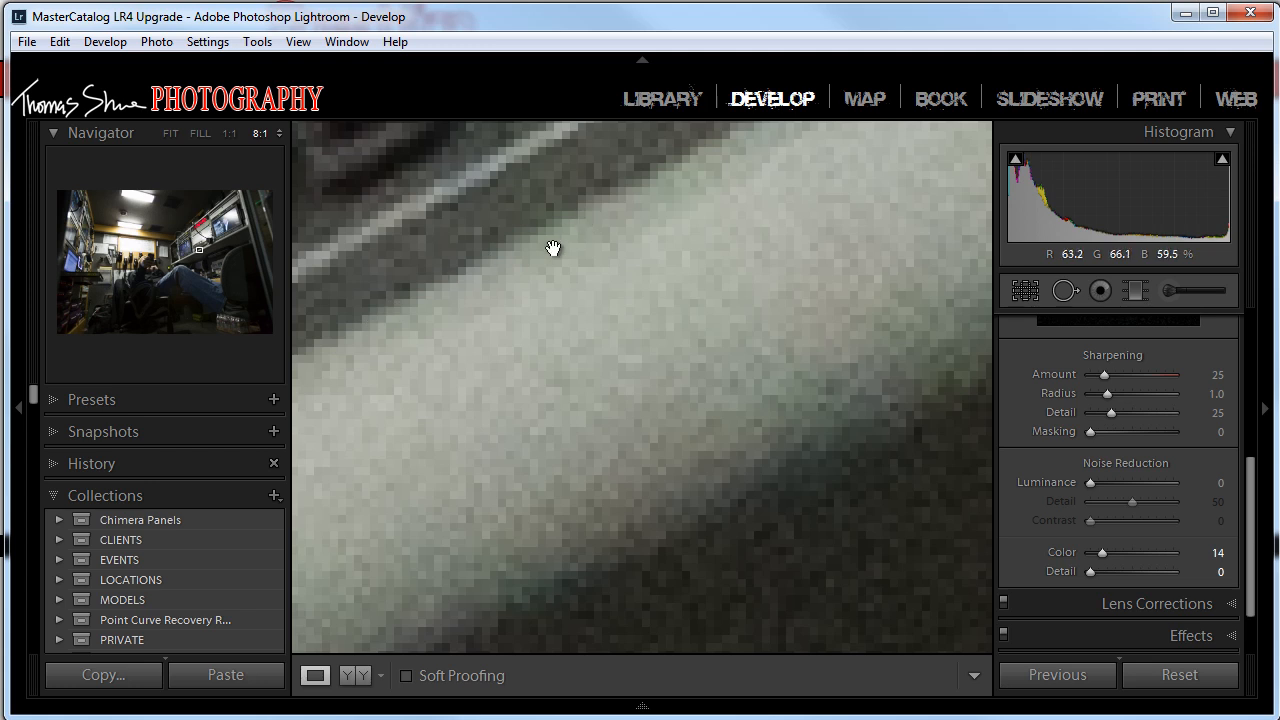
Step: Set the color noise Detail to 31 while checking the edge between the rack and the pale rail
drag(586, 263, 629, 329)
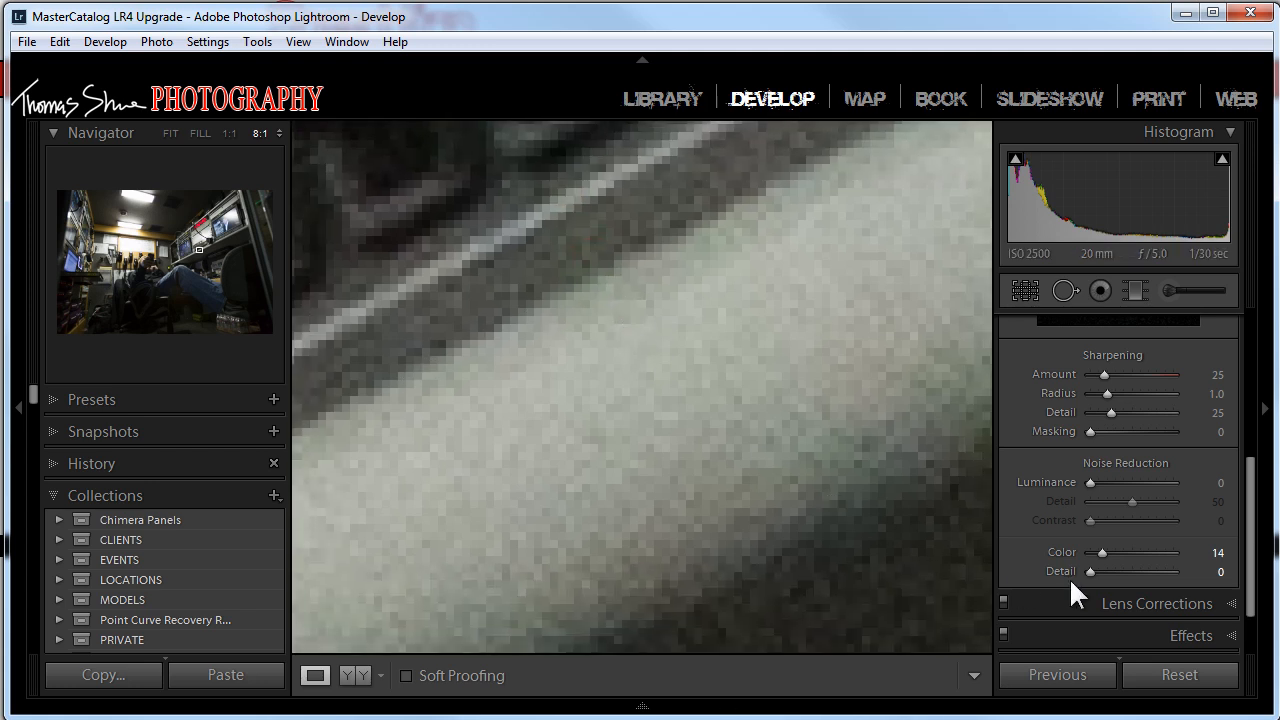
drag(1088, 570, 1143, 571)
drag(1145, 570, 1116, 570)
drag(652, 263, 726, 274)
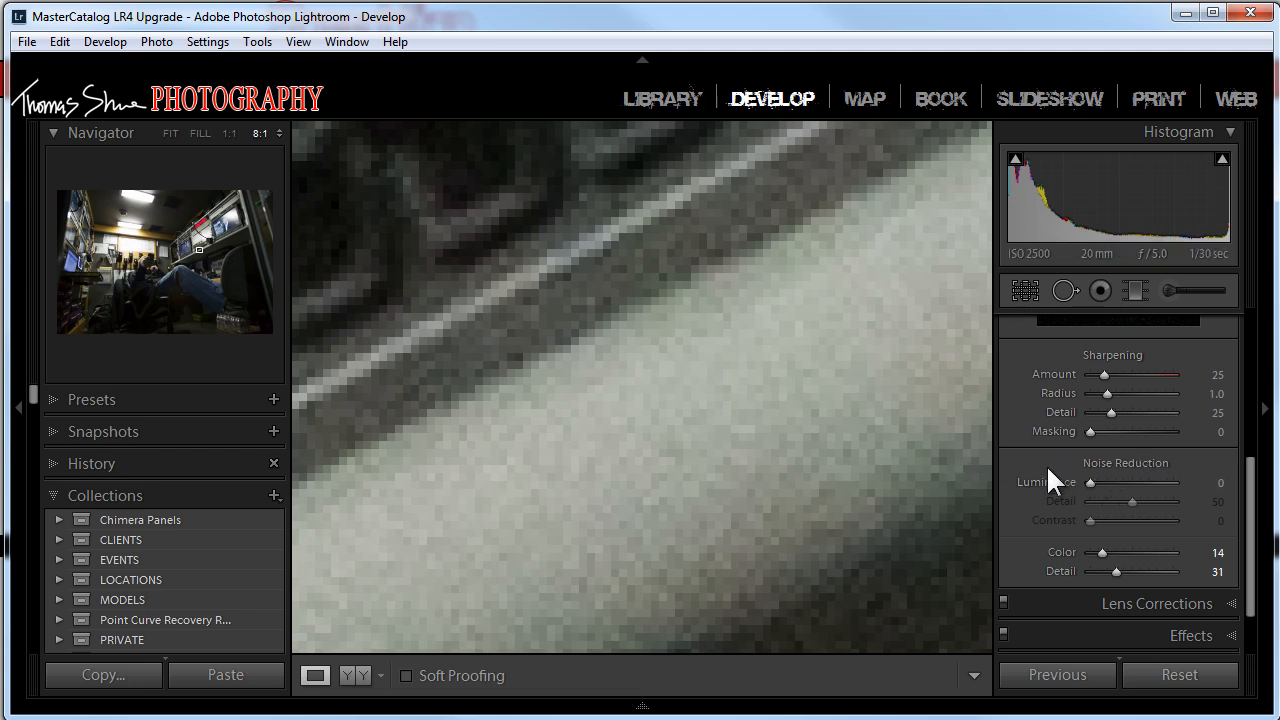
Step: Try luminance noise reduction at 100 and check the equipment rack and pale rail at 8:1 and 2:1 magnification
drag(517, 437, 817, 531)
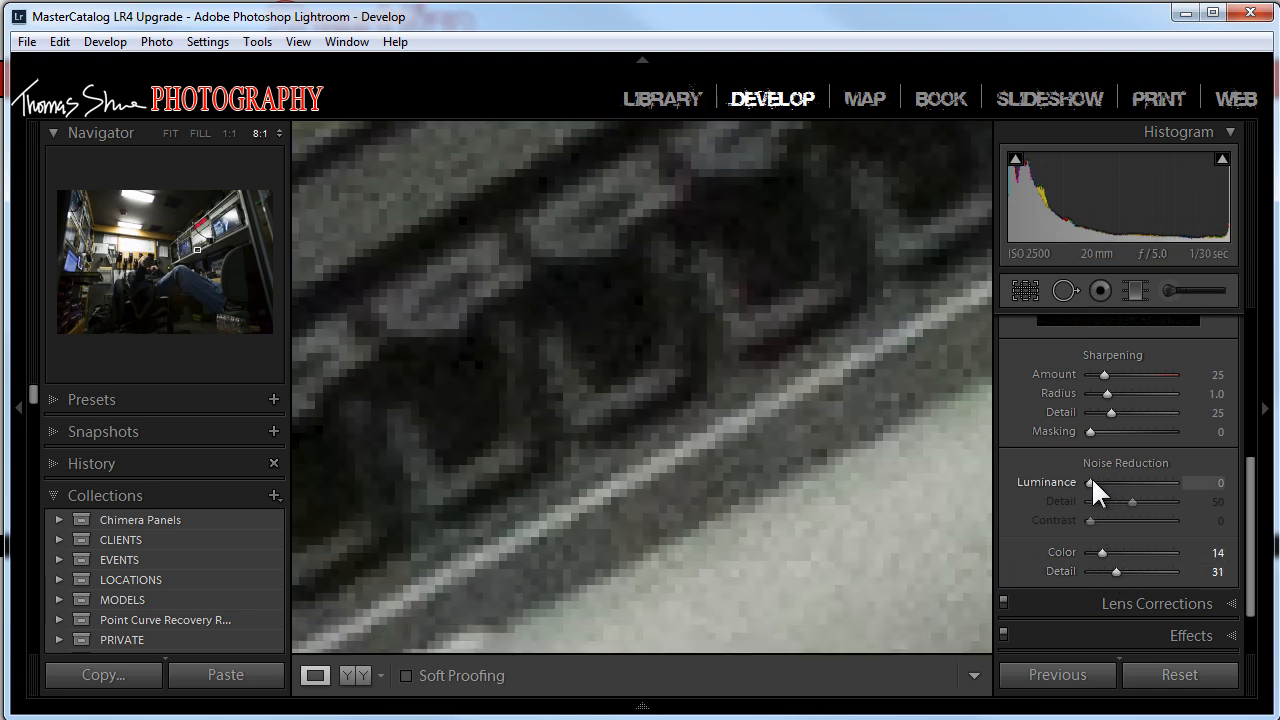
drag(1090, 482, 1176, 482)
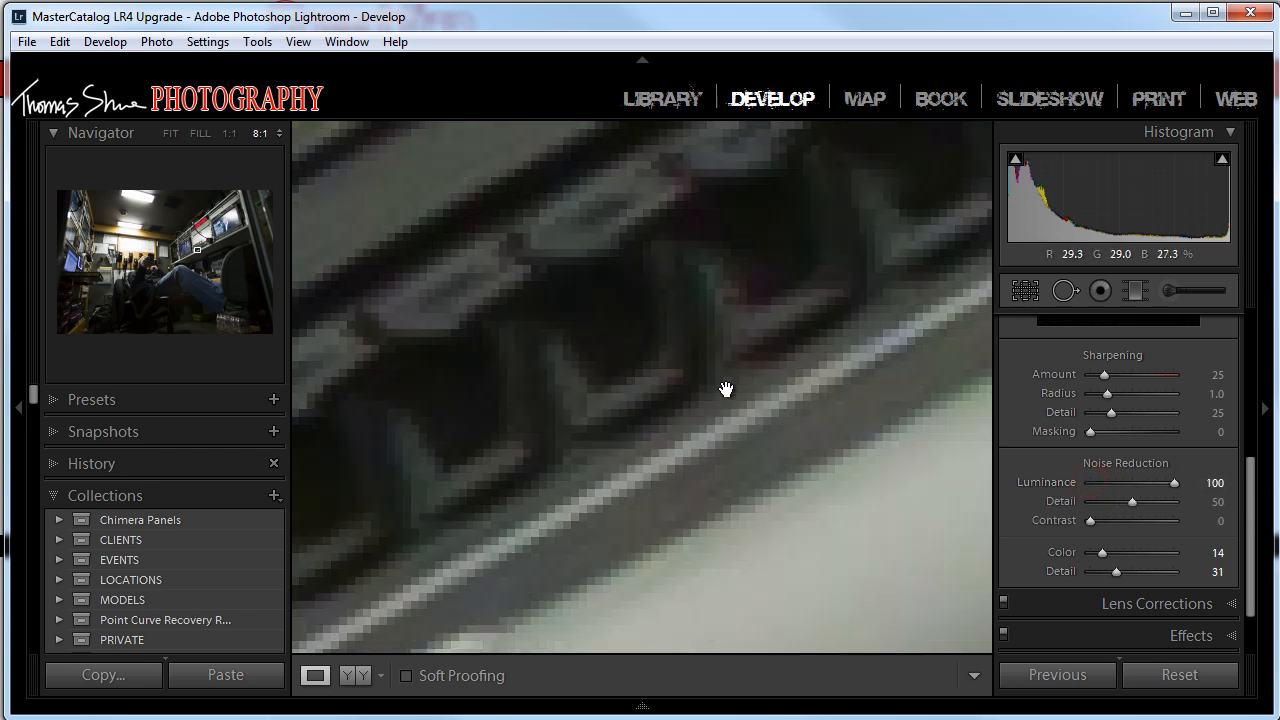
drag(616, 402, 671, 357)
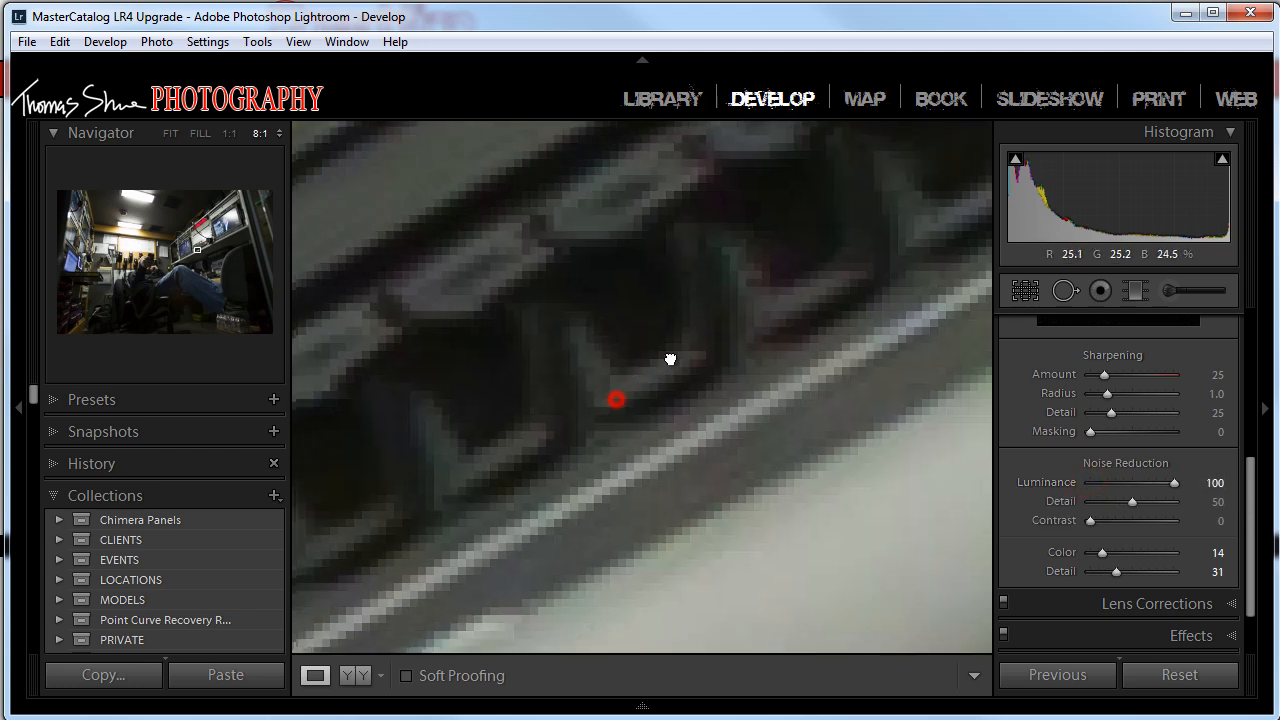
click(275, 132)
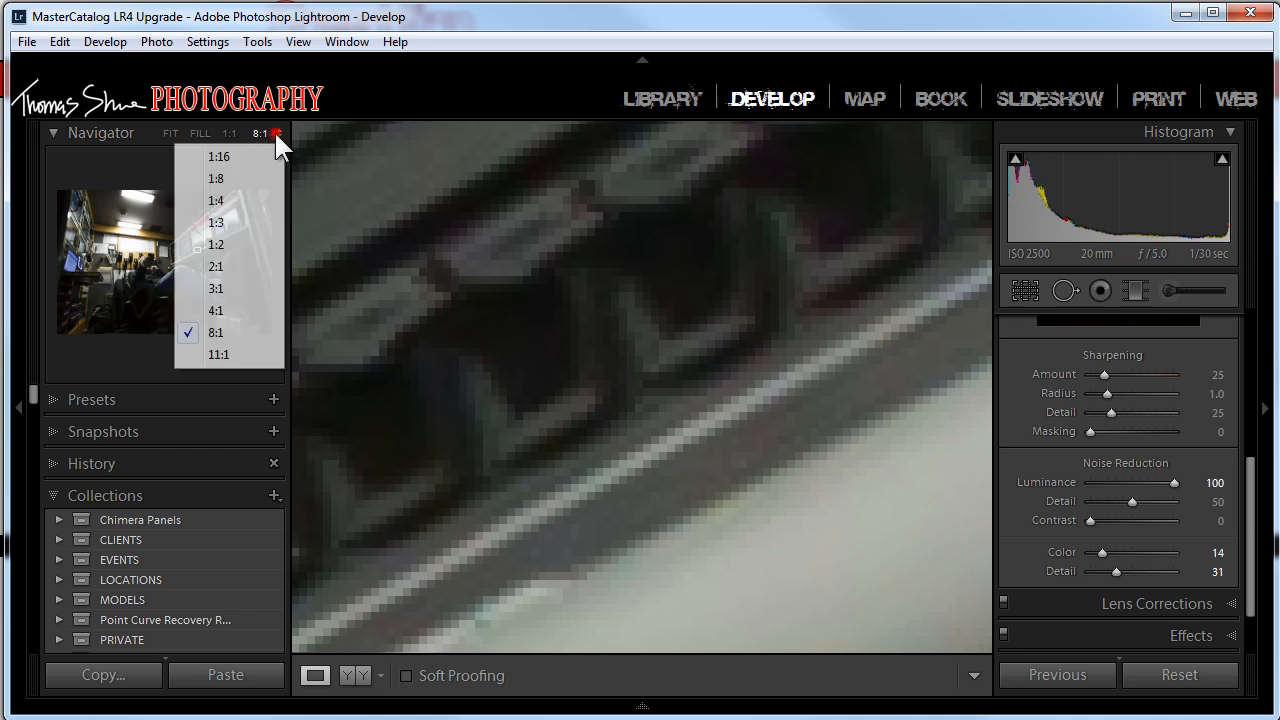
click(217, 267)
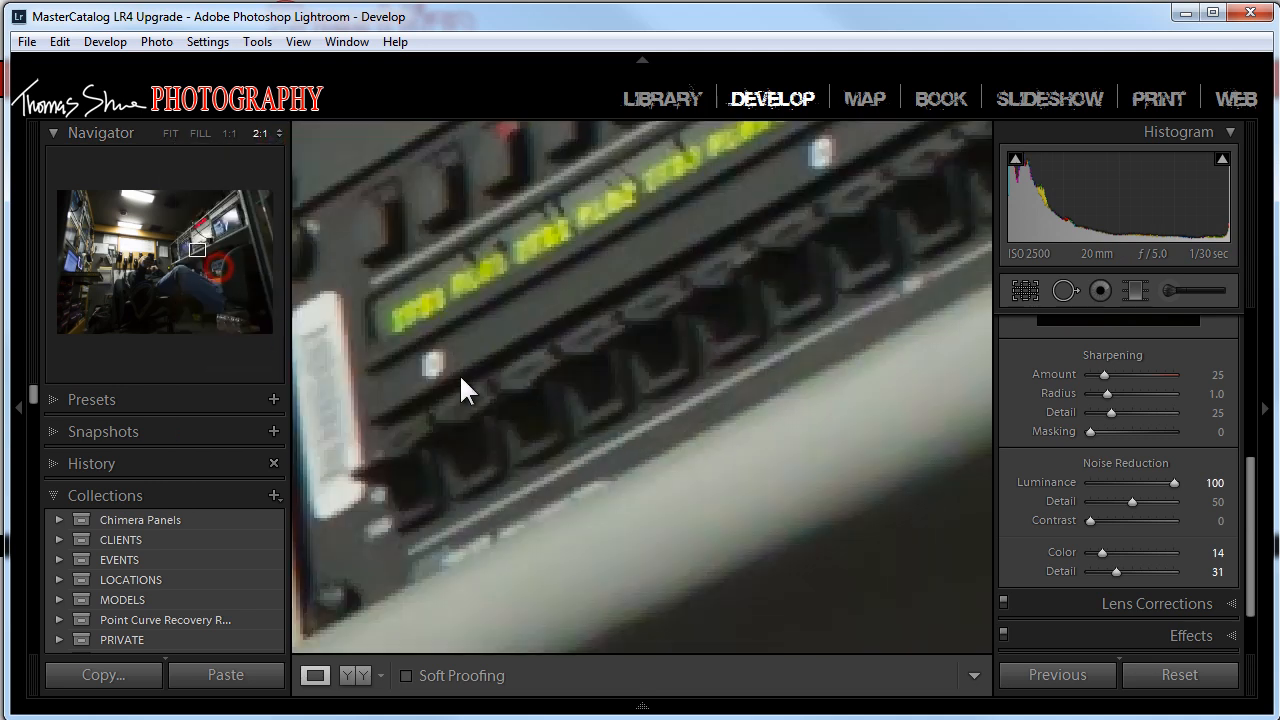
Step: Compare luminance noise reduction at 0 and at 51 on the equipment rack and pale rail at 2:1 magnification
click(1088, 482)
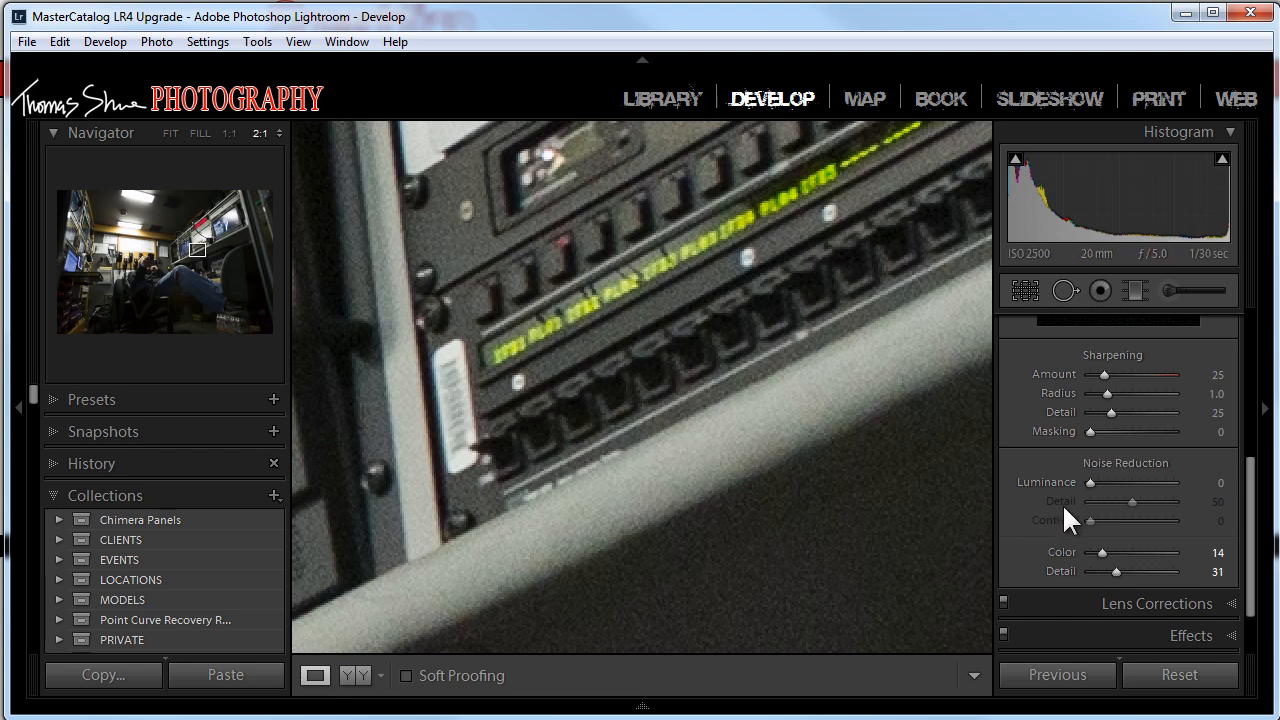
drag(1089, 480, 1123, 479)
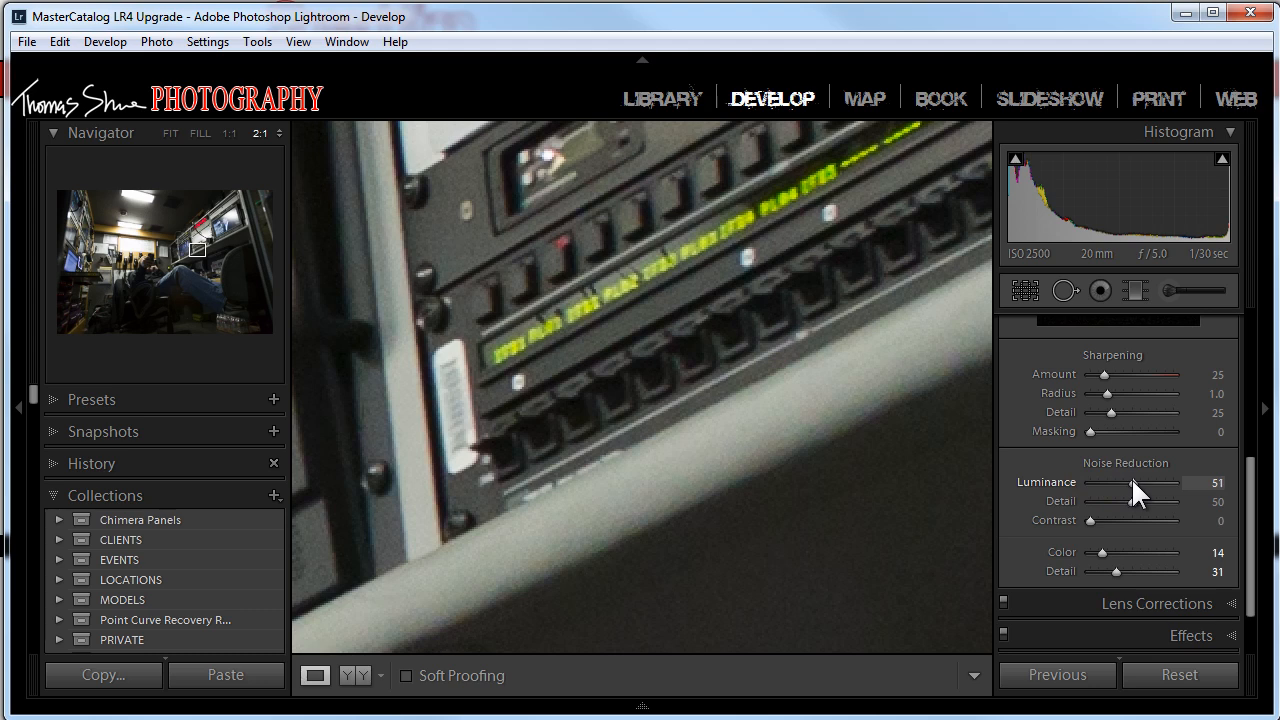
click(1131, 477)
drag(796, 417, 679, 424)
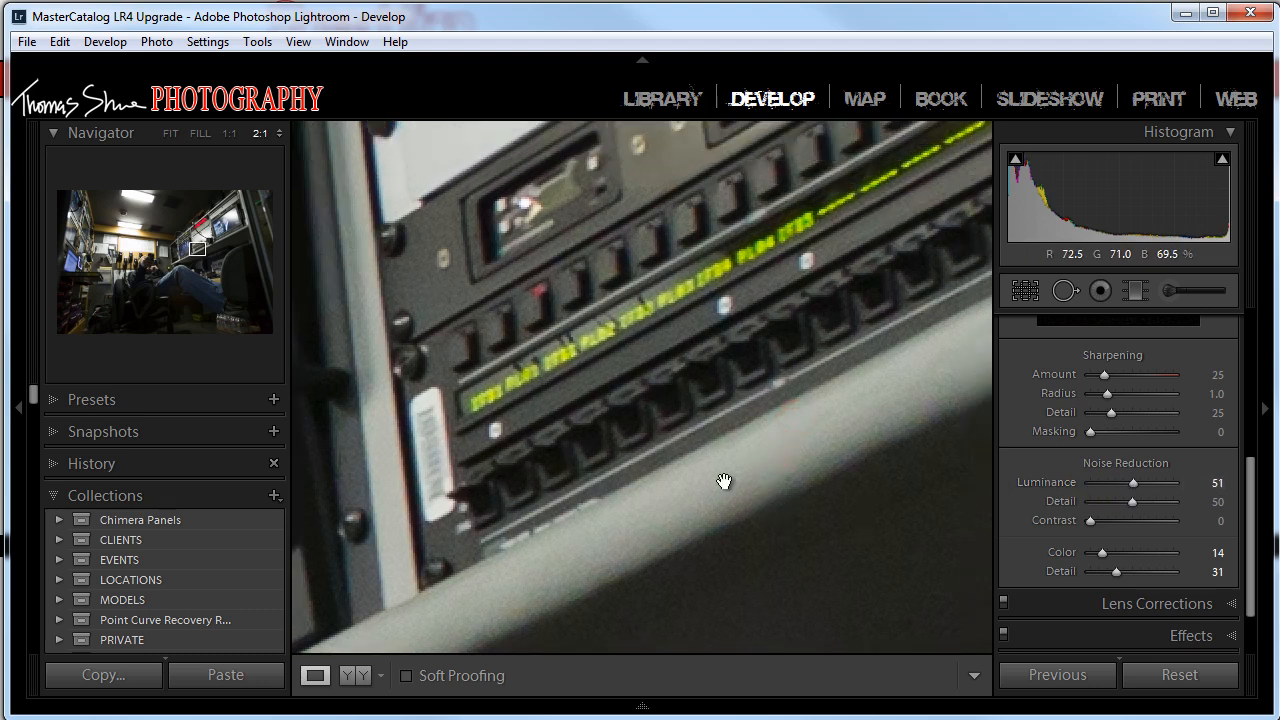
drag(666, 543, 666, 491)
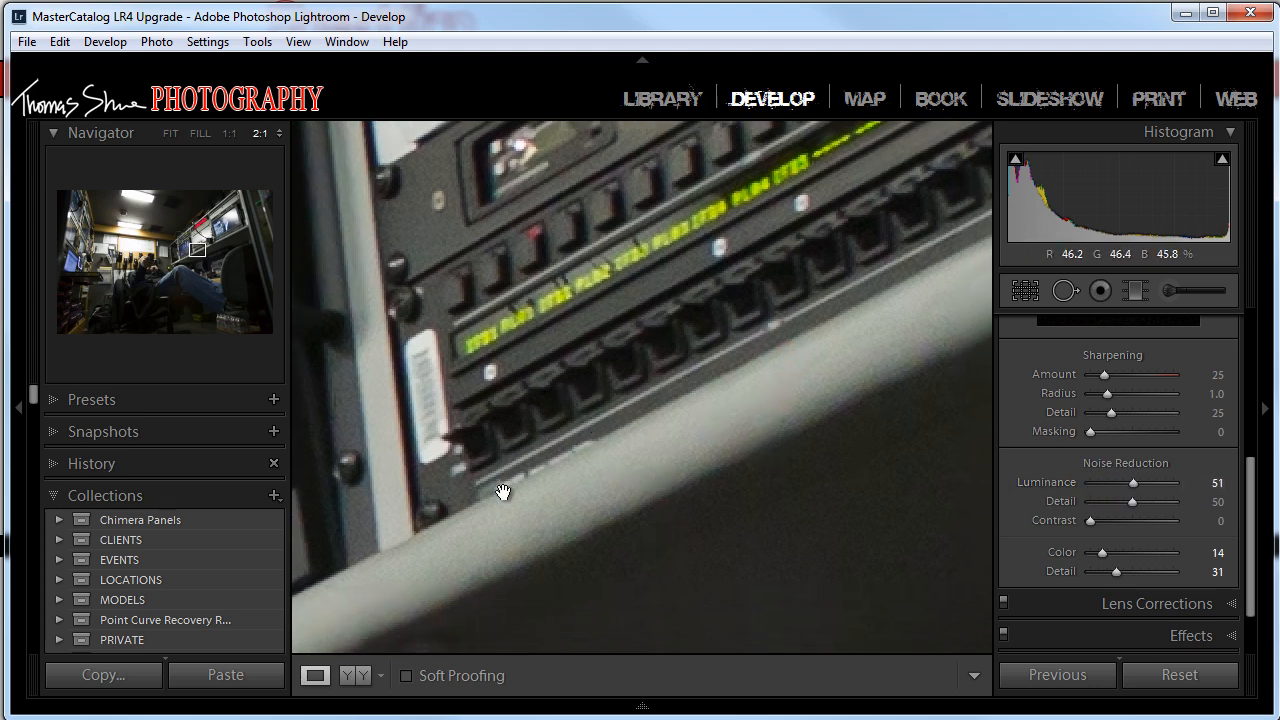
Step: Set the luminance noise reduction to 11, with its Detail at 0 and its Contrast at 40
drag(1132, 479, 1045, 510)
drag(751, 451, 751, 366)
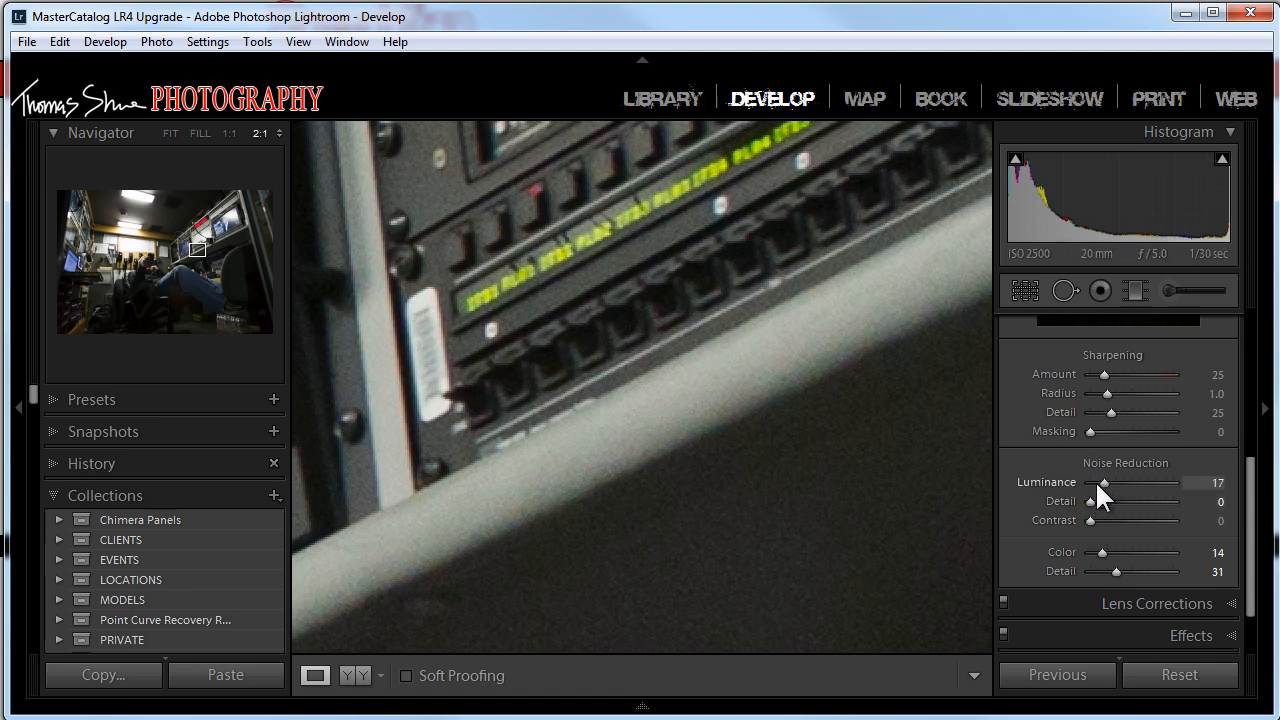
drag(1103, 483, 1124, 519)
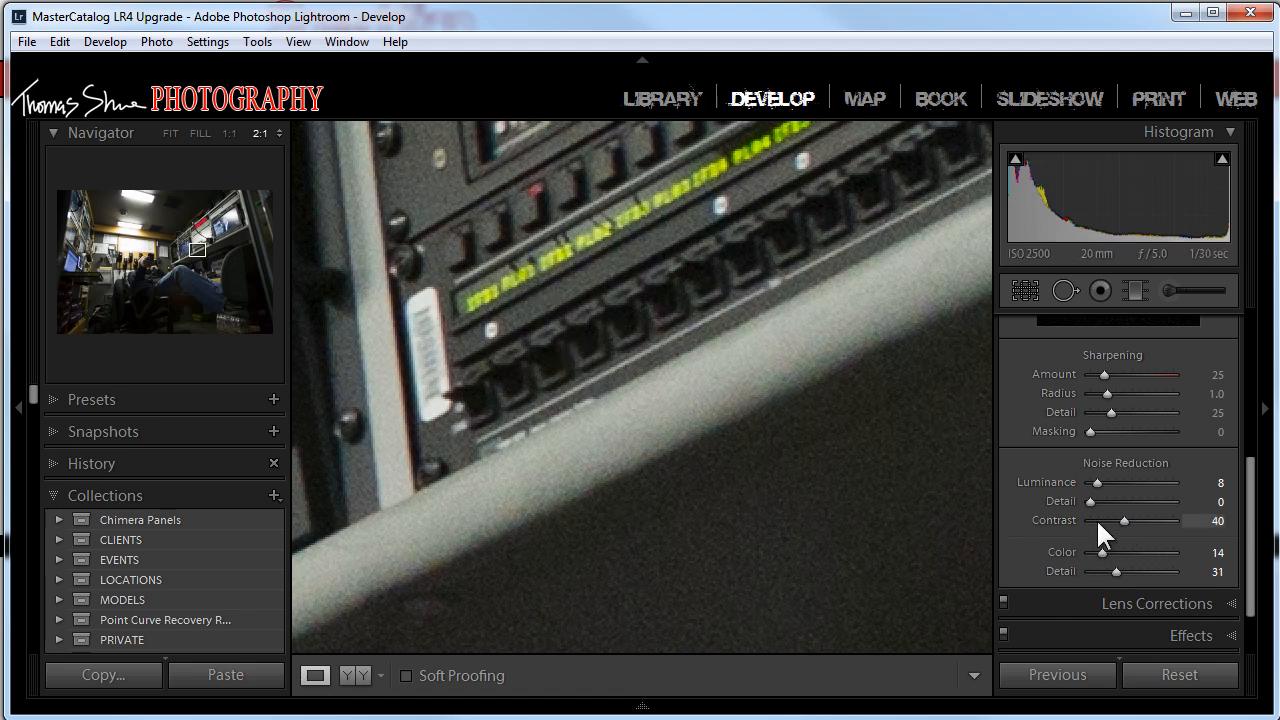
drag(1095, 481, 1097, 481)
Step: Raise luminance noise reduction to 75 and compare its Detail at 100 and at 0 on the pale rail at 8:1 magnification
click(272, 140)
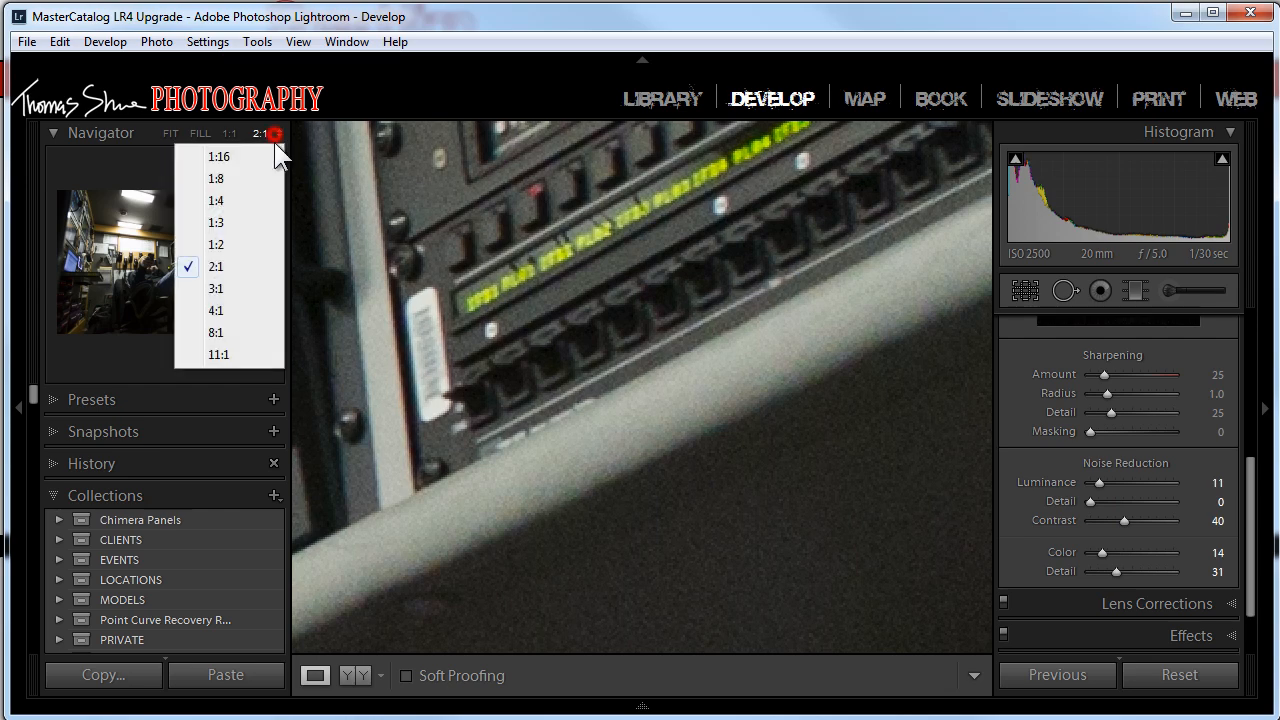
click(234, 331)
drag(617, 500, 651, 560)
drag(650, 475, 701, 572)
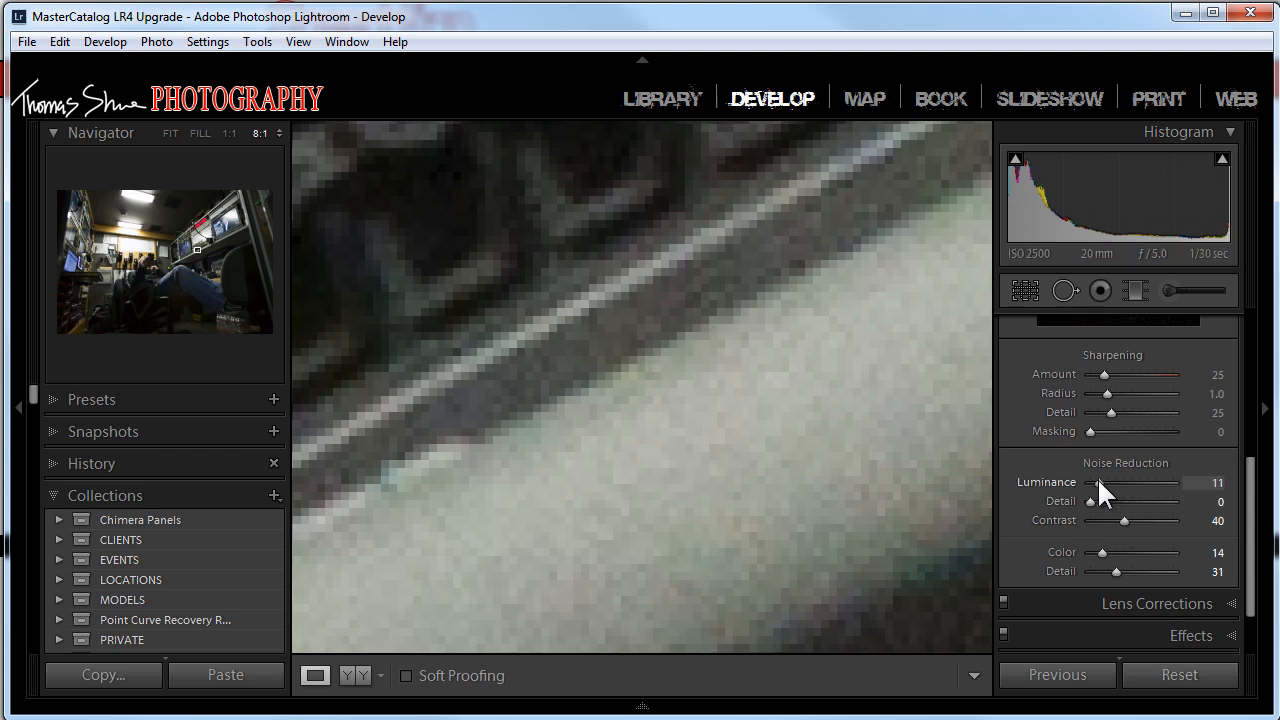
drag(1098, 480, 1151, 477)
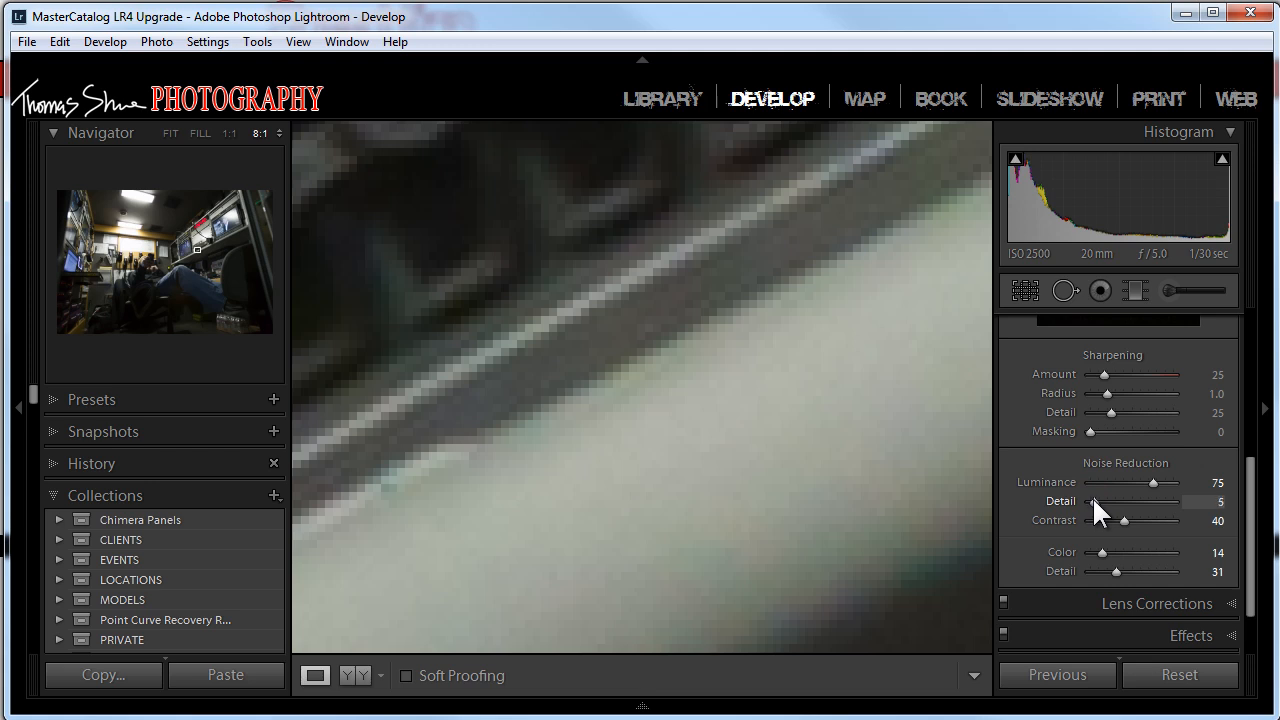
drag(1092, 496, 1196, 503)
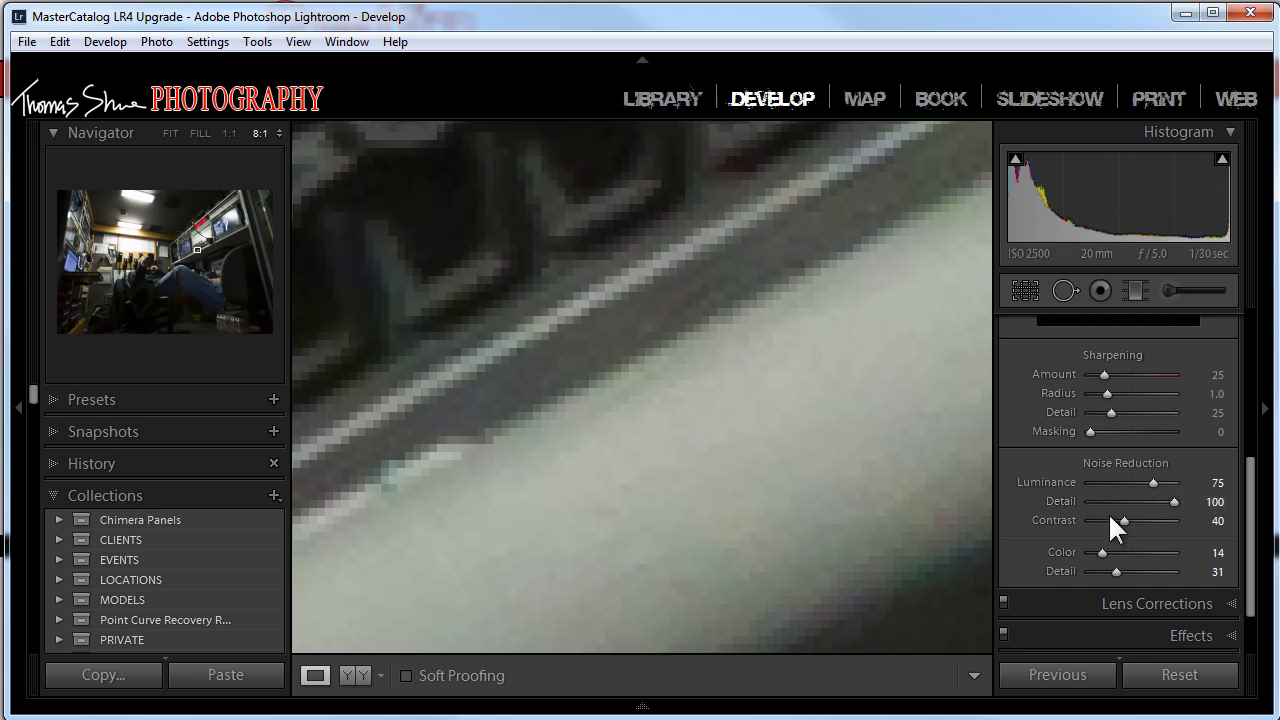
drag(1128, 496, 1032, 500)
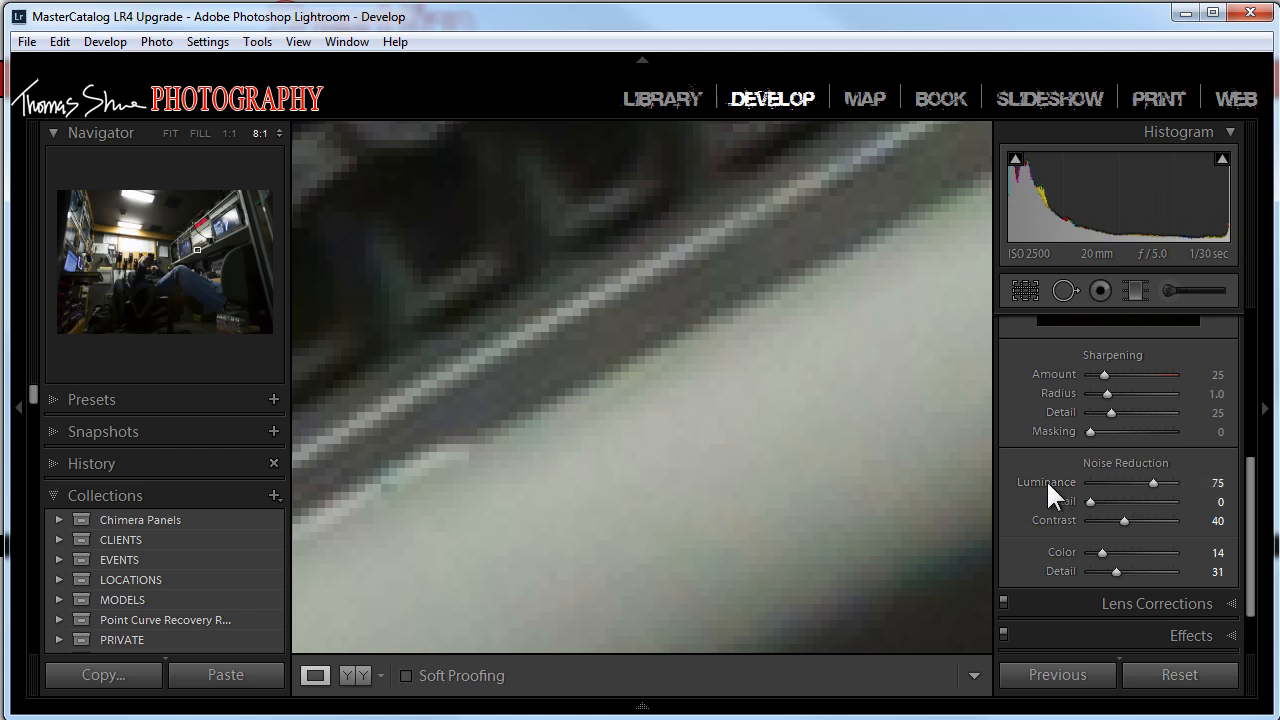
Step: Set the luminance Detail to 40 and, after trying the luminance Contrast at 100, set the Contrast to 36
drag(1091, 499, 1187, 518)
click(1122, 519)
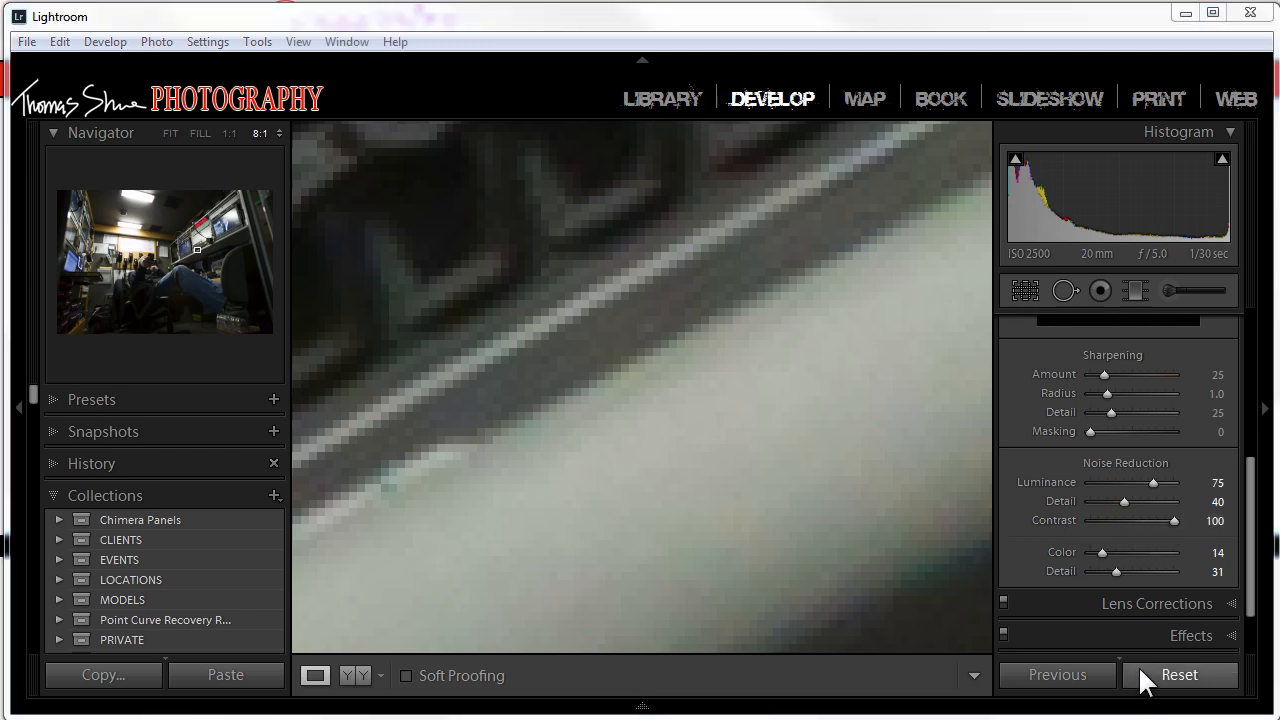
drag(1172, 519, 1122, 522)
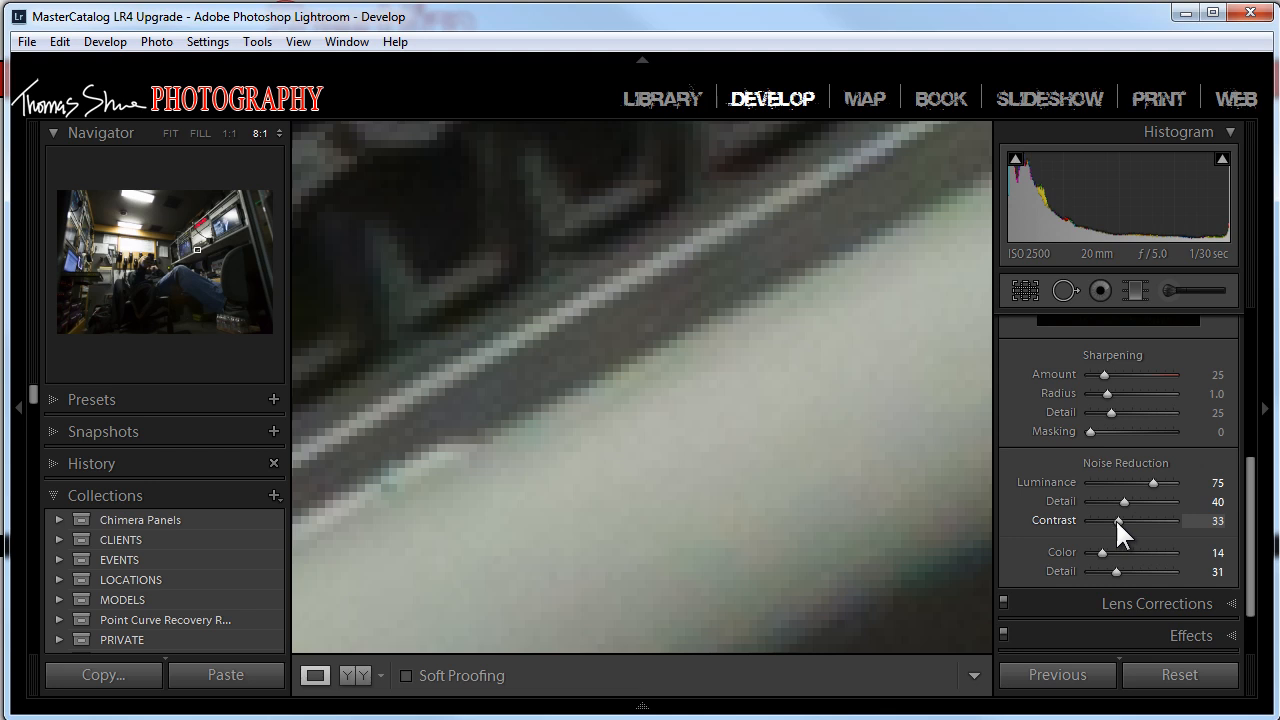
drag(1116, 519, 1120, 520)
Step: Inspect the smoothing on the rack and rail at 8:1, and across the rack, jeans and dark floor shadows at 1:1
drag(794, 266, 655, 535)
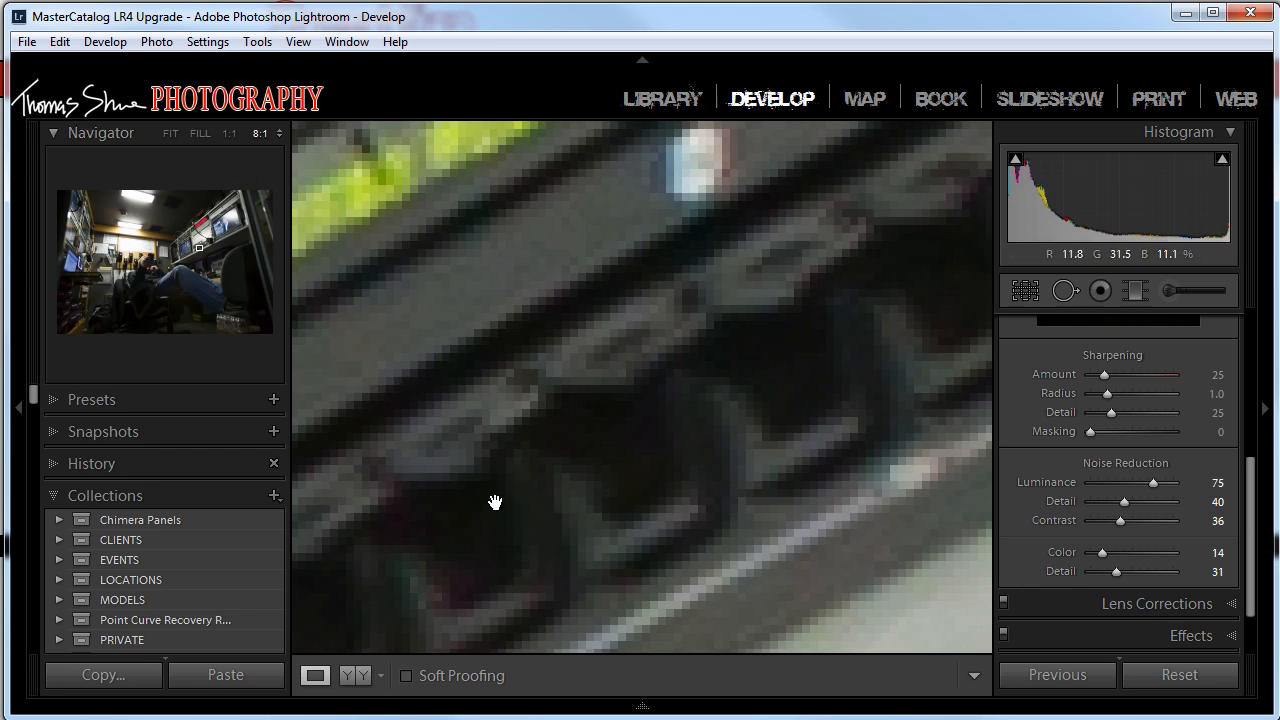
drag(729, 549, 661, 500)
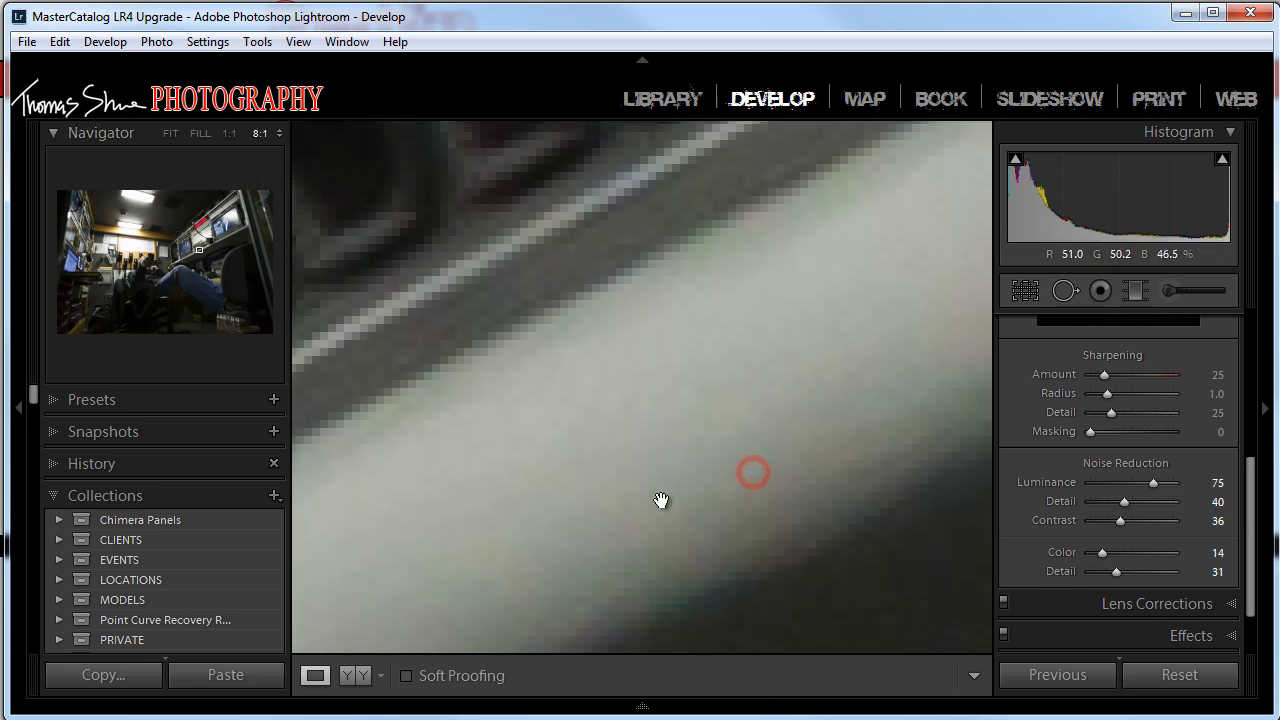
click(228, 135)
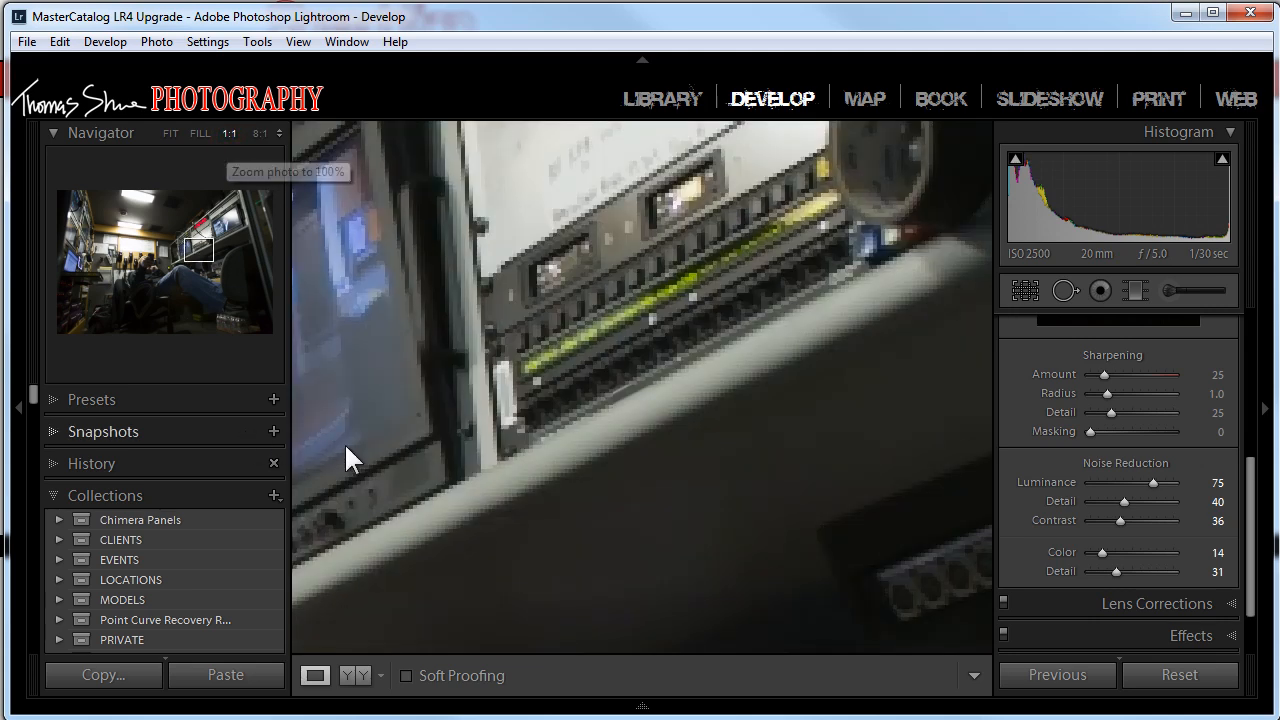
drag(606, 549, 778, 305)
drag(557, 434, 779, 206)
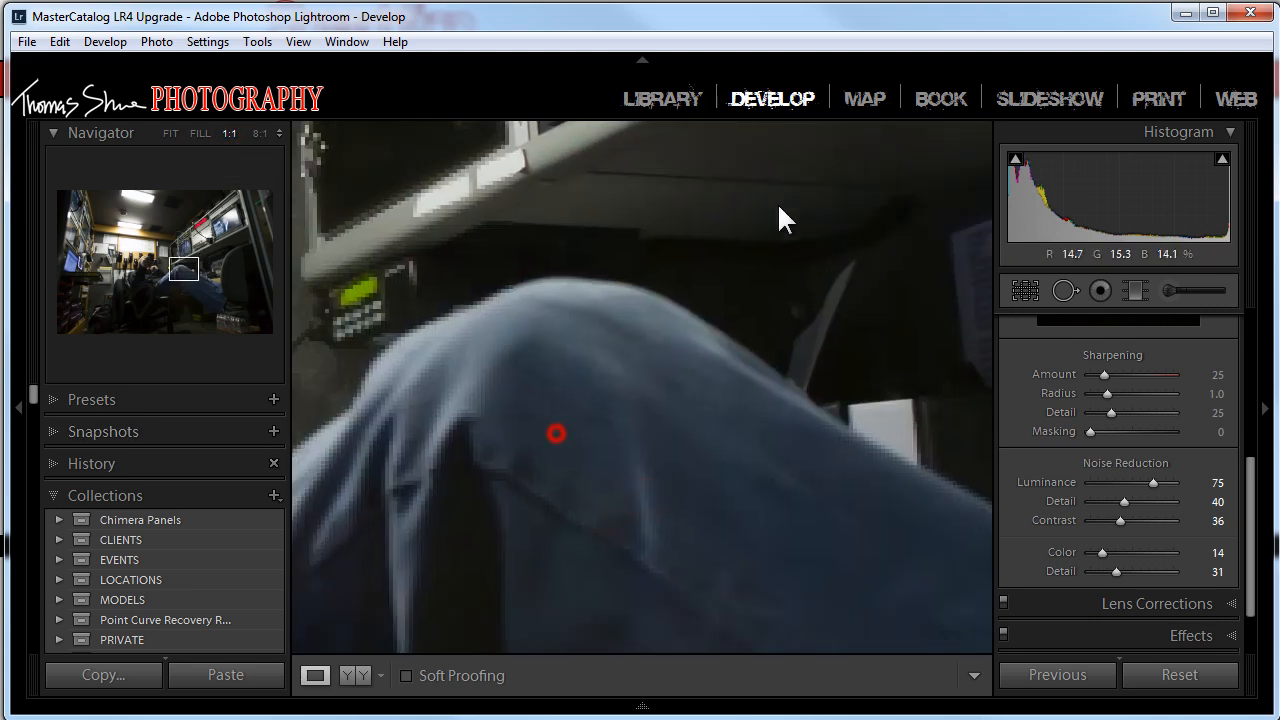
drag(554, 485, 680, 296)
drag(514, 457, 520, 360)
drag(620, 466, 629, 357)
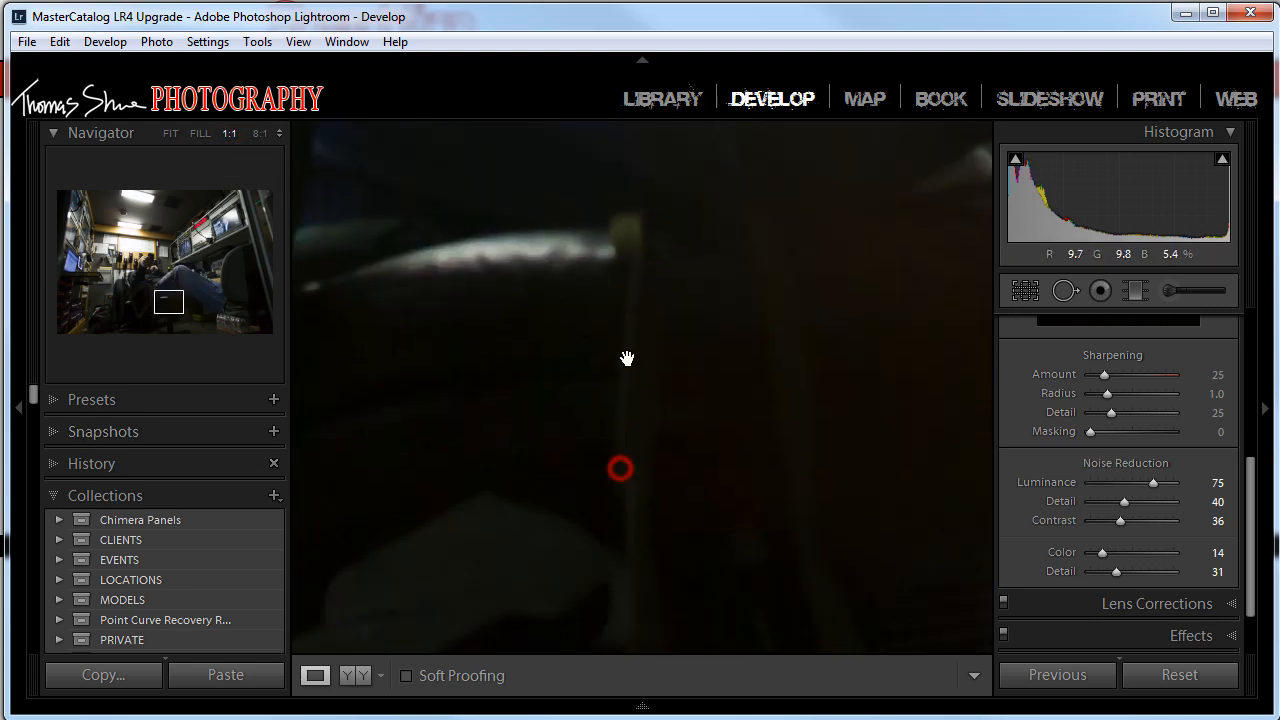
drag(633, 402, 474, 414)
drag(691, 451, 871, 357)
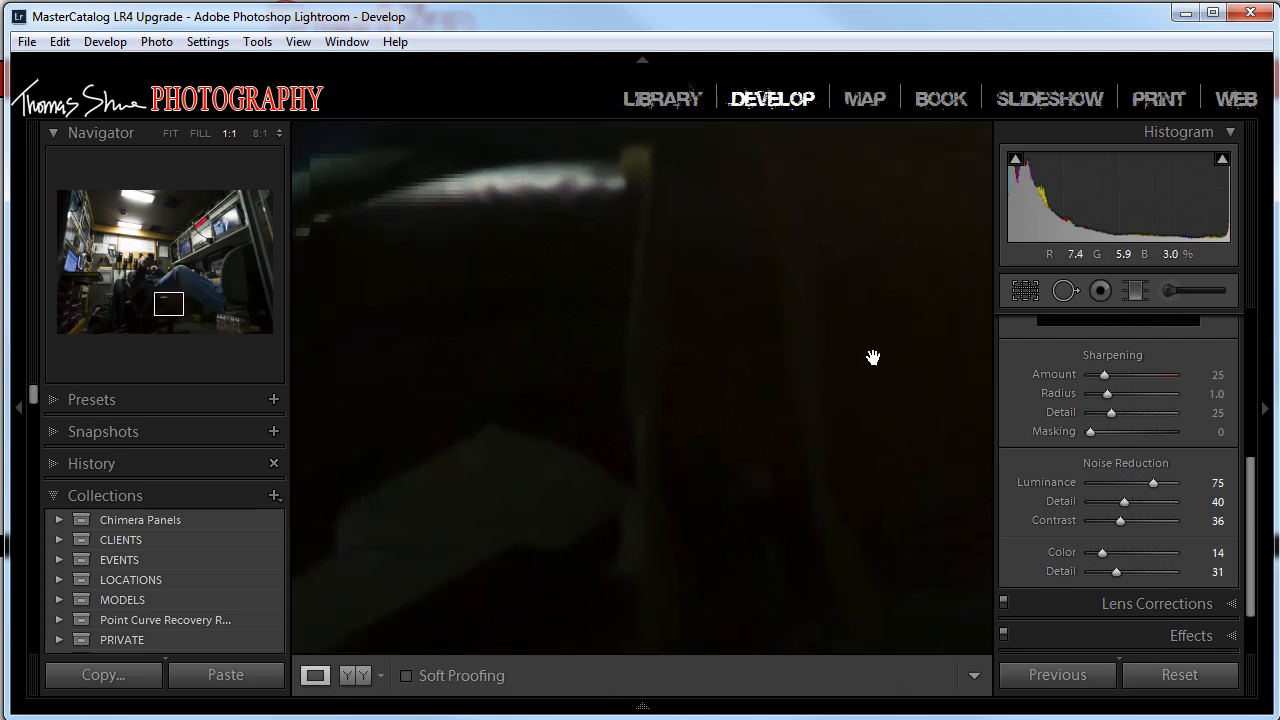
drag(423, 390, 510, 320)
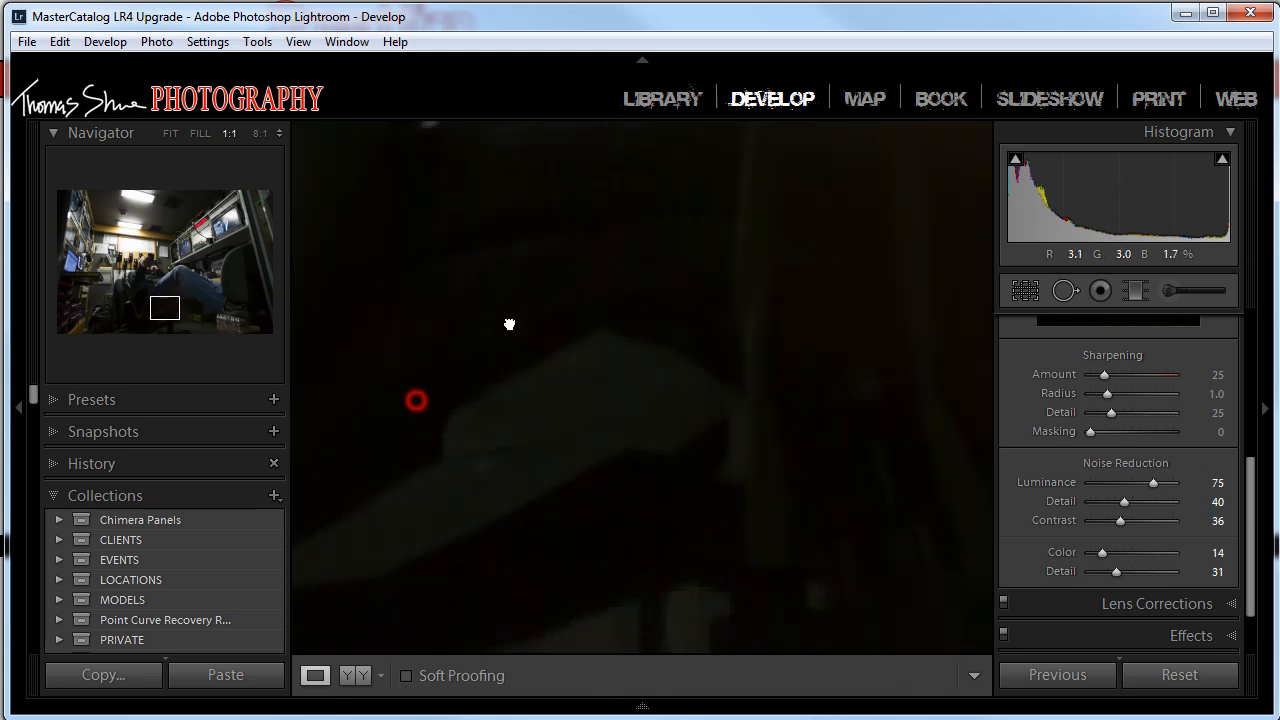
Step: Check the floor shadows with luminance noise reduction at 0, and set it to 33
click(1086, 478)
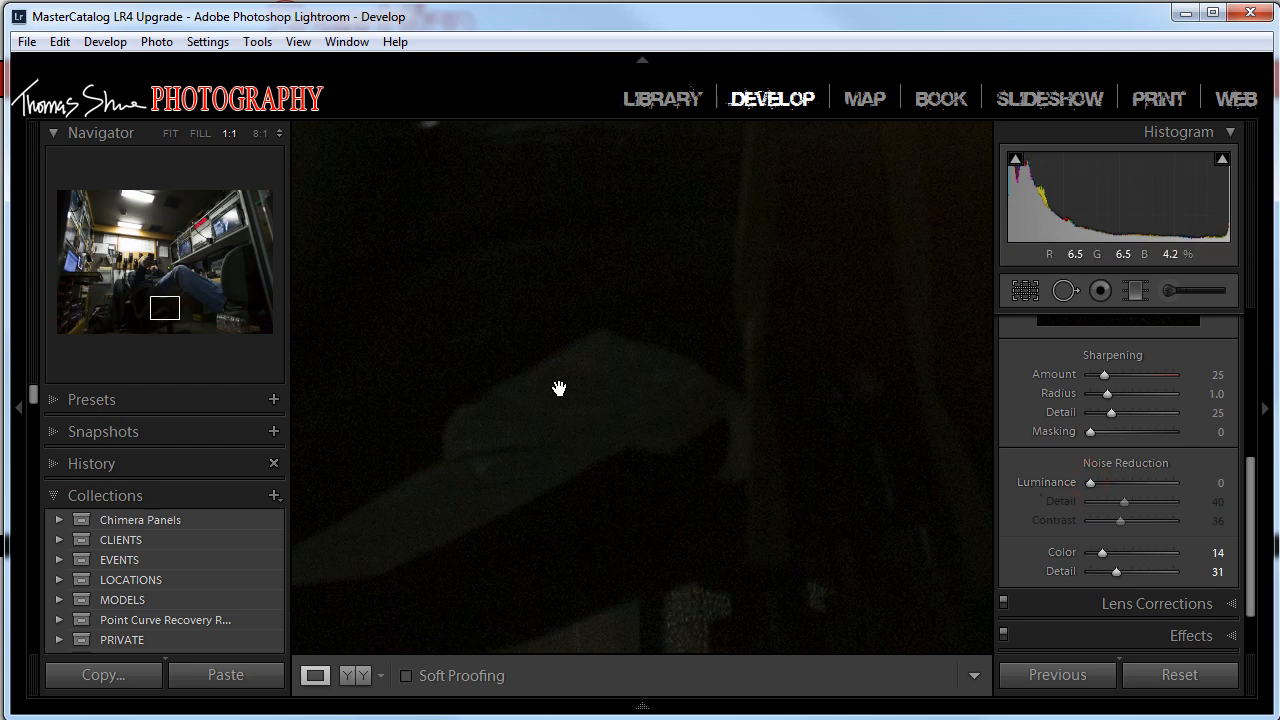
drag(572, 397, 670, 609)
drag(608, 365, 711, 323)
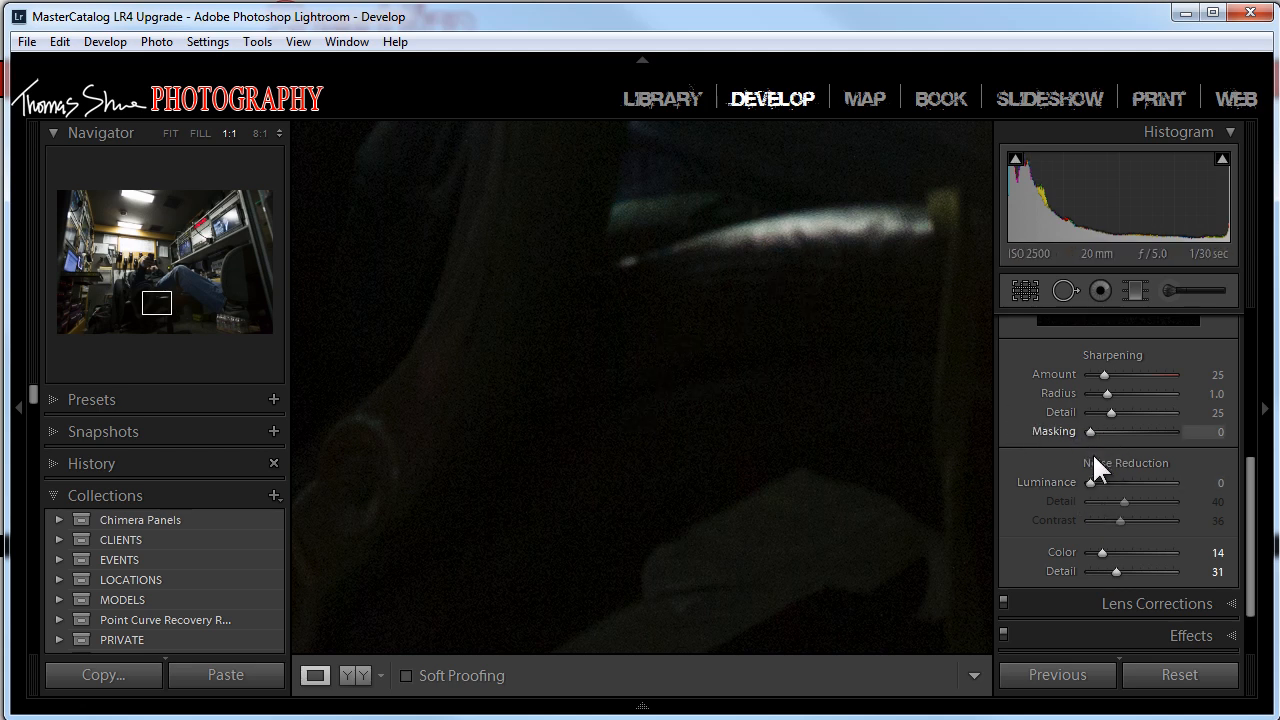
drag(1091, 485, 1114, 480)
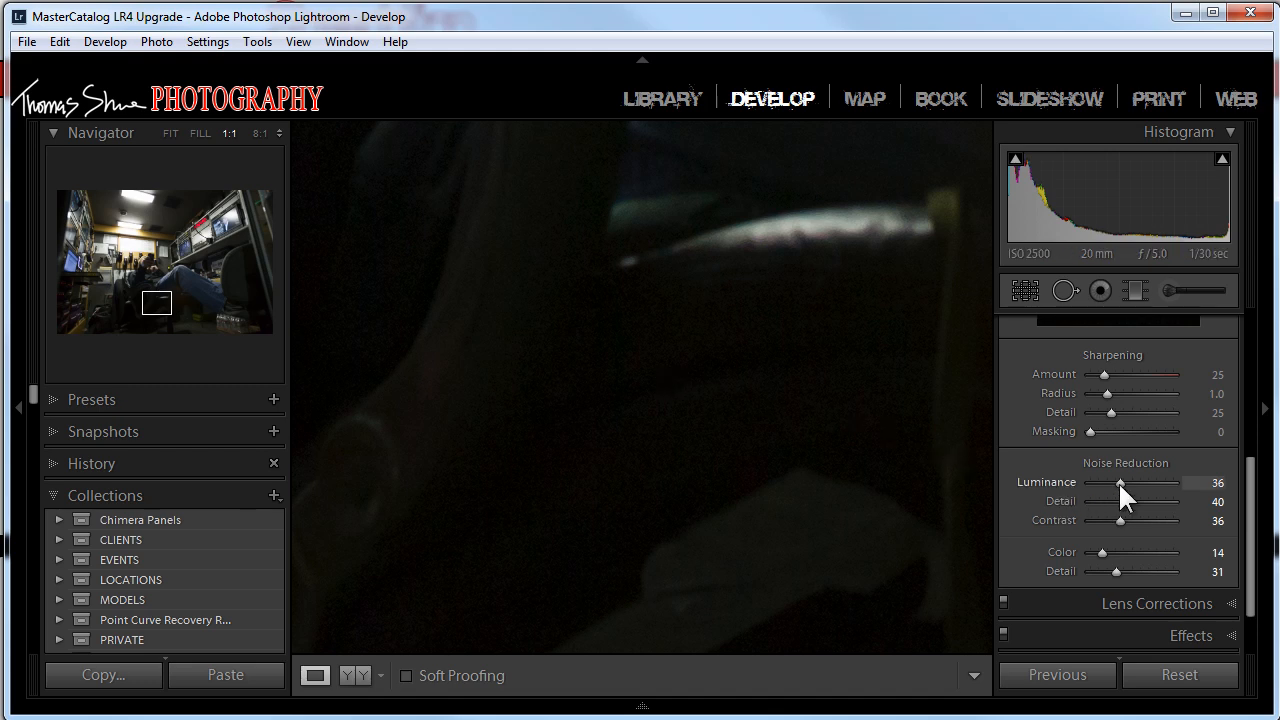
drag(1118, 481, 1115, 482)
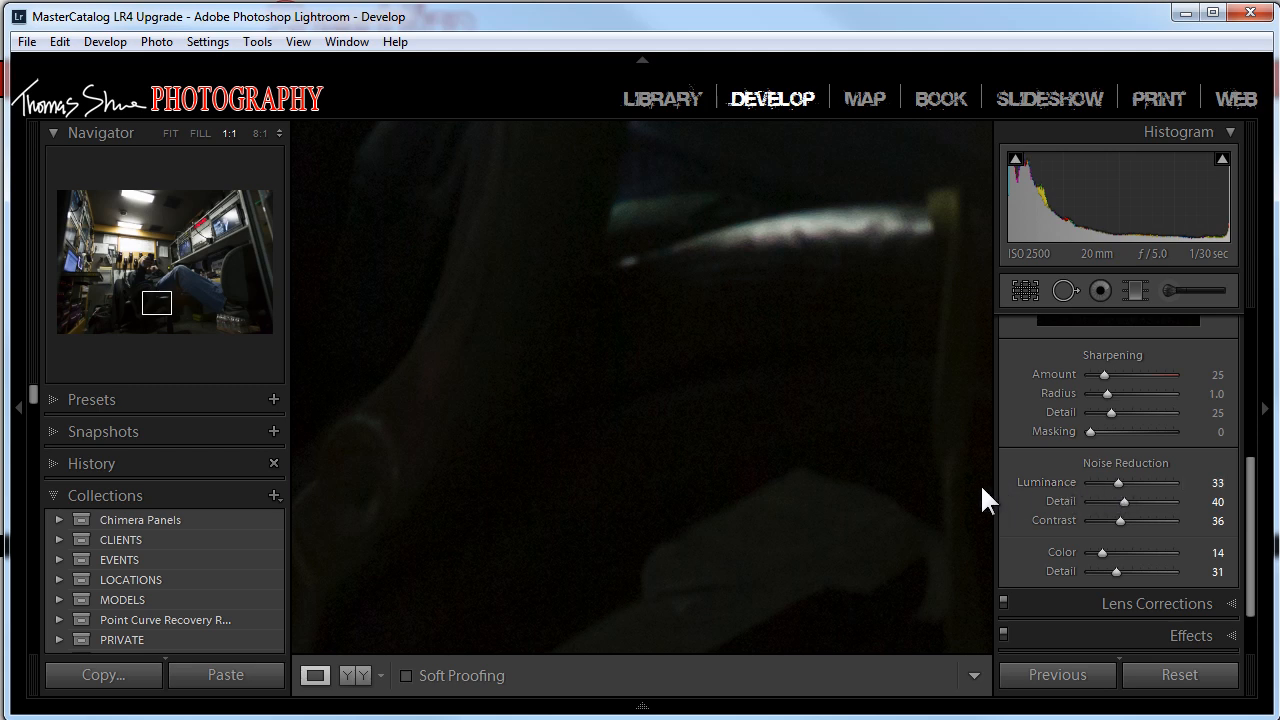
Step: Set the luminance noise reduction to 39 while checking the chair and floor shadows at 1:1 magnification
click(651, 341)
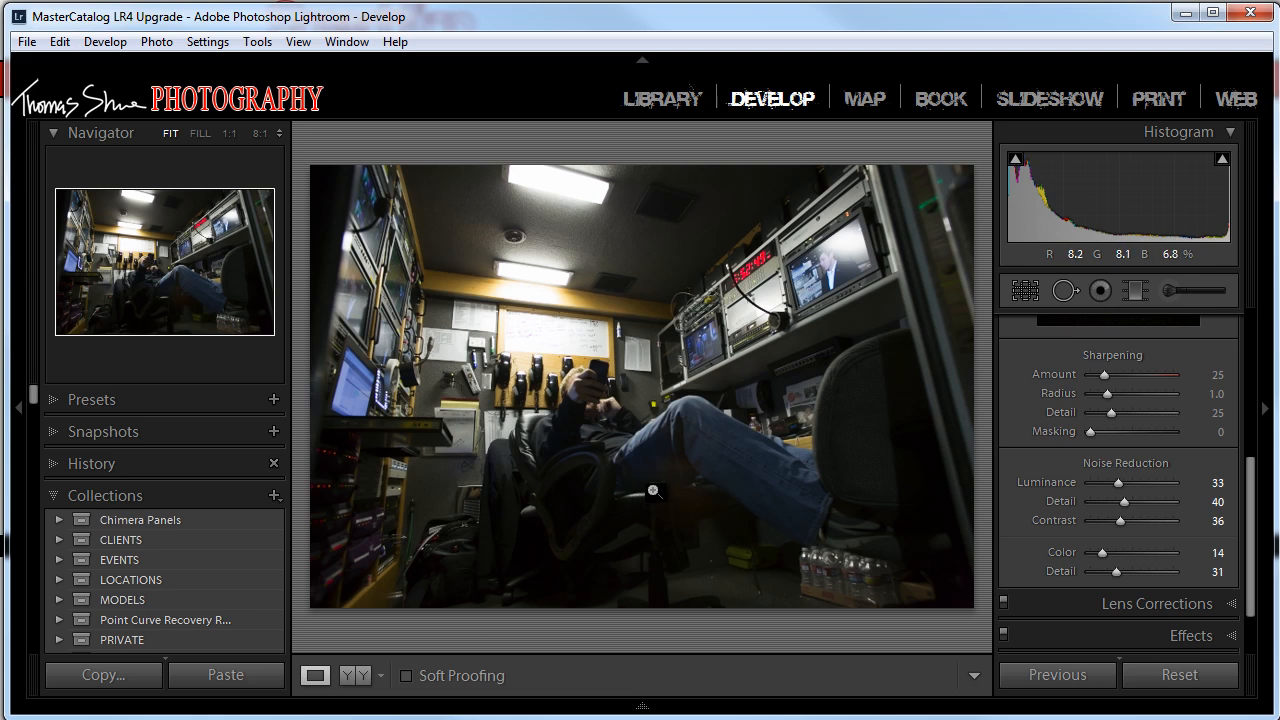
click(612, 470)
drag(549, 489, 694, 363)
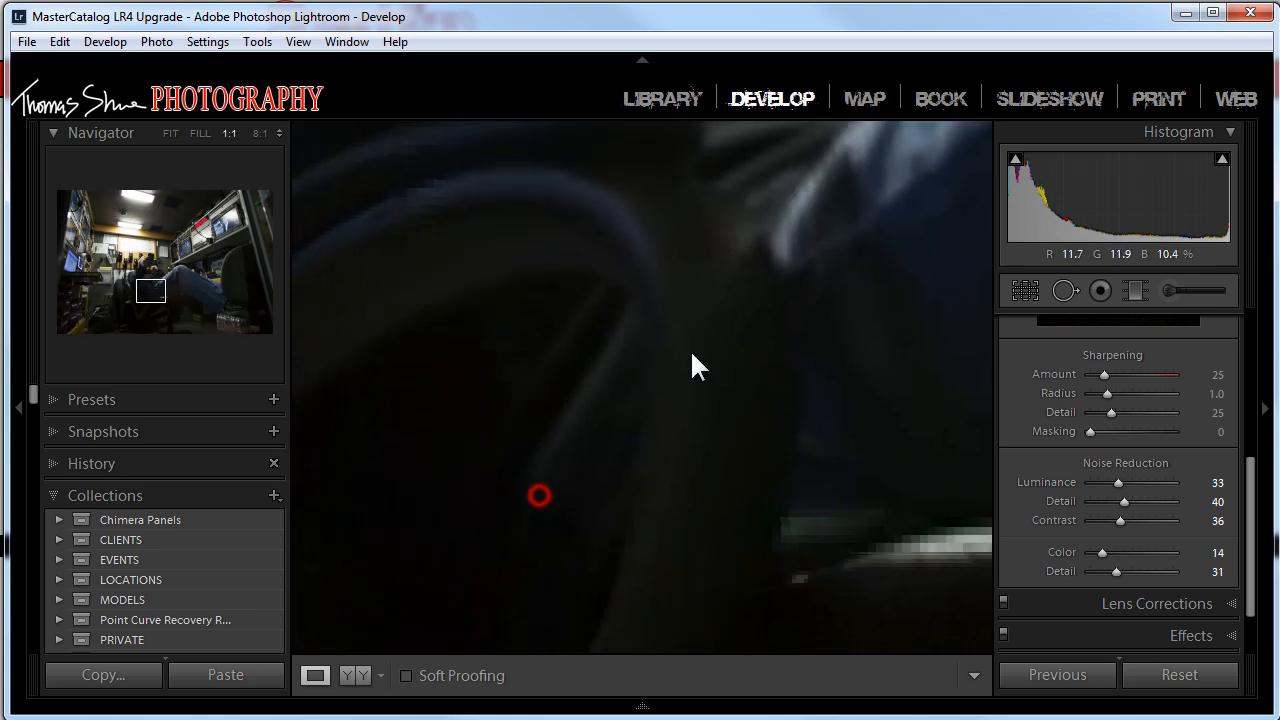
drag(603, 449, 634, 406)
drag(604, 468, 608, 430)
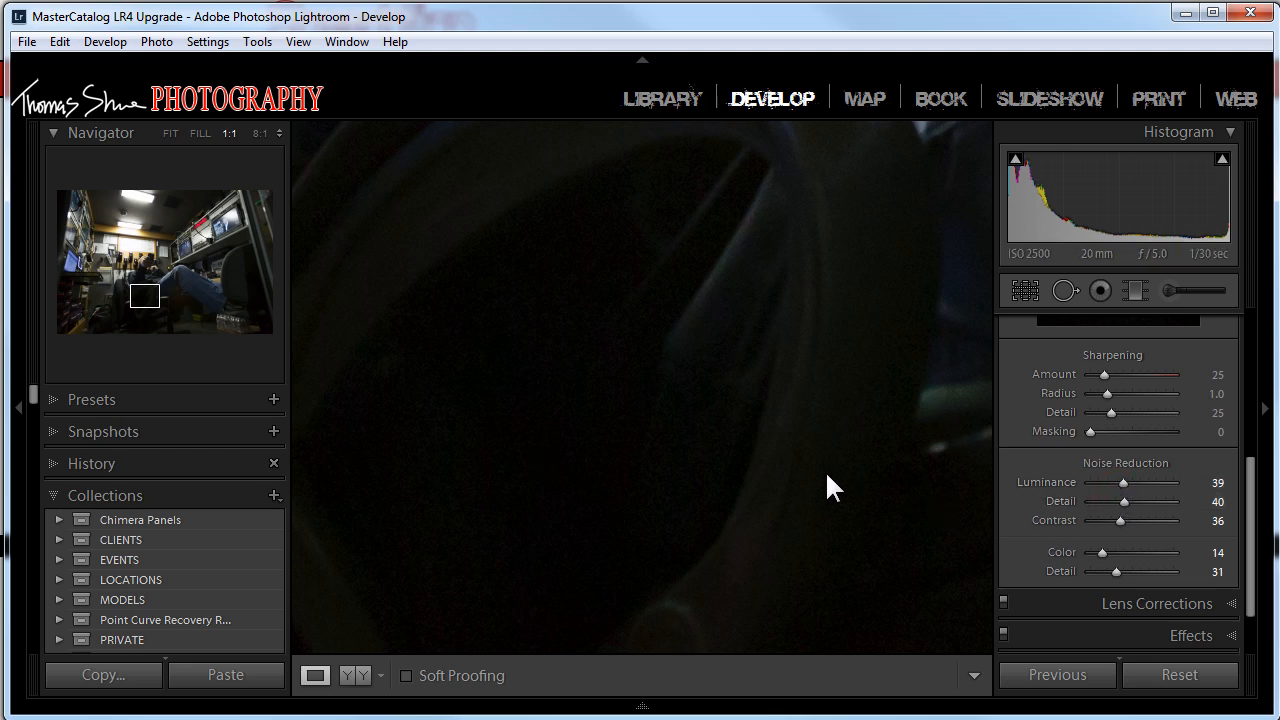
drag(811, 414, 517, 384)
drag(760, 549, 718, 305)
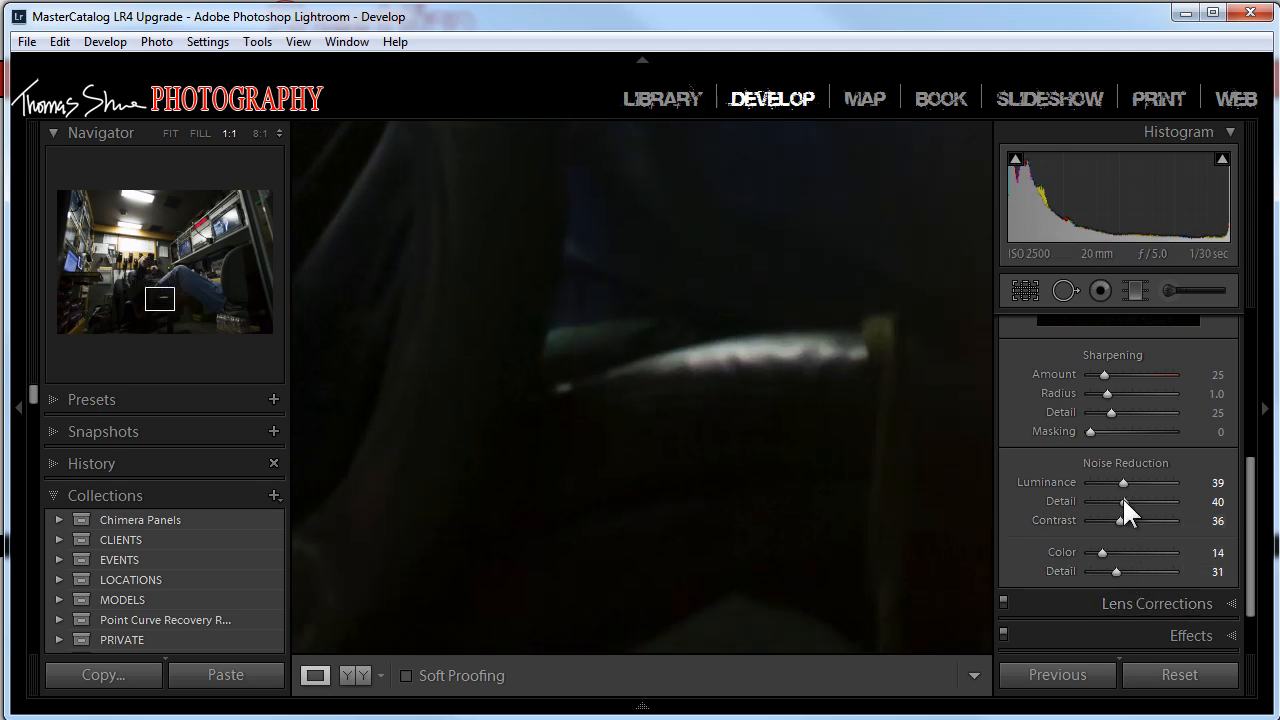
Step: Set the luminance noise reduction to 32 and its Detail to 46, and check the whole photo
mouse_move(1121, 480)
mouse_down()
mouse_move(1096, 477)
mouse_move(1115, 480)
mouse_up()
drag(1120, 500, 1203, 503)
drag(1202, 498, 1127, 497)
click(641, 413)
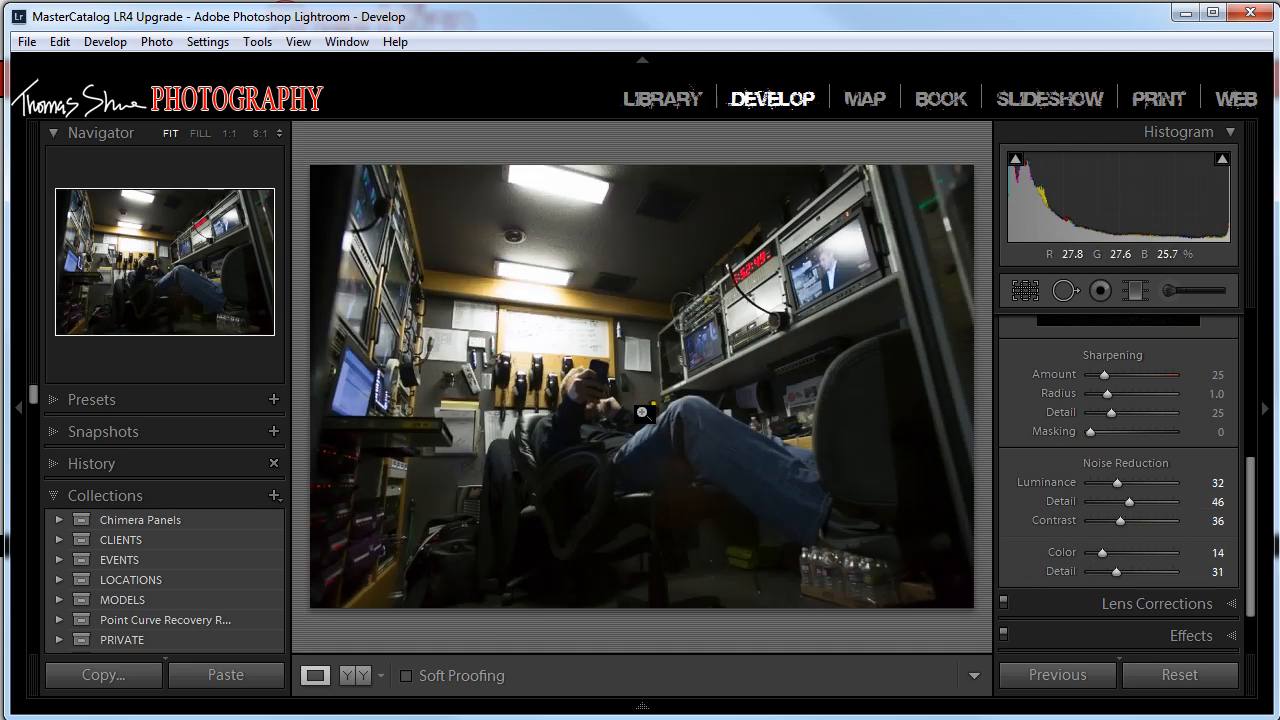